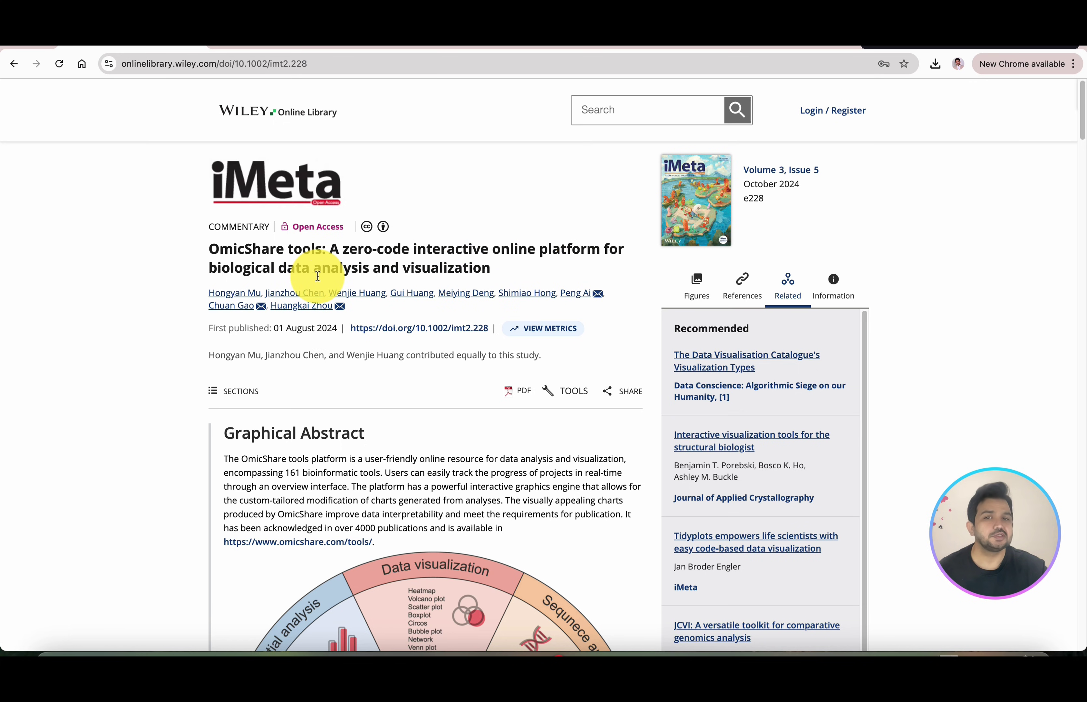
Step: Scroll to Figure 1 of the Wiley article, view it enlarged, then close the viewer
scroll(474, 263, "down", 2)
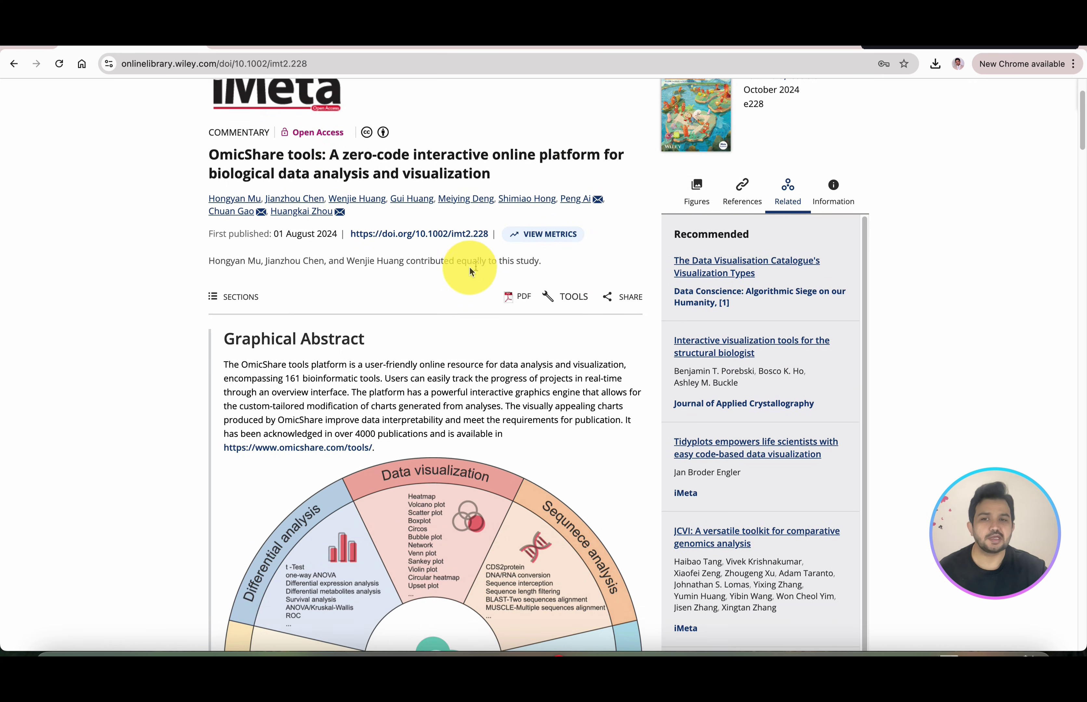
scroll(470, 269, "down", 4)
scroll(425, 306, "down", 15)
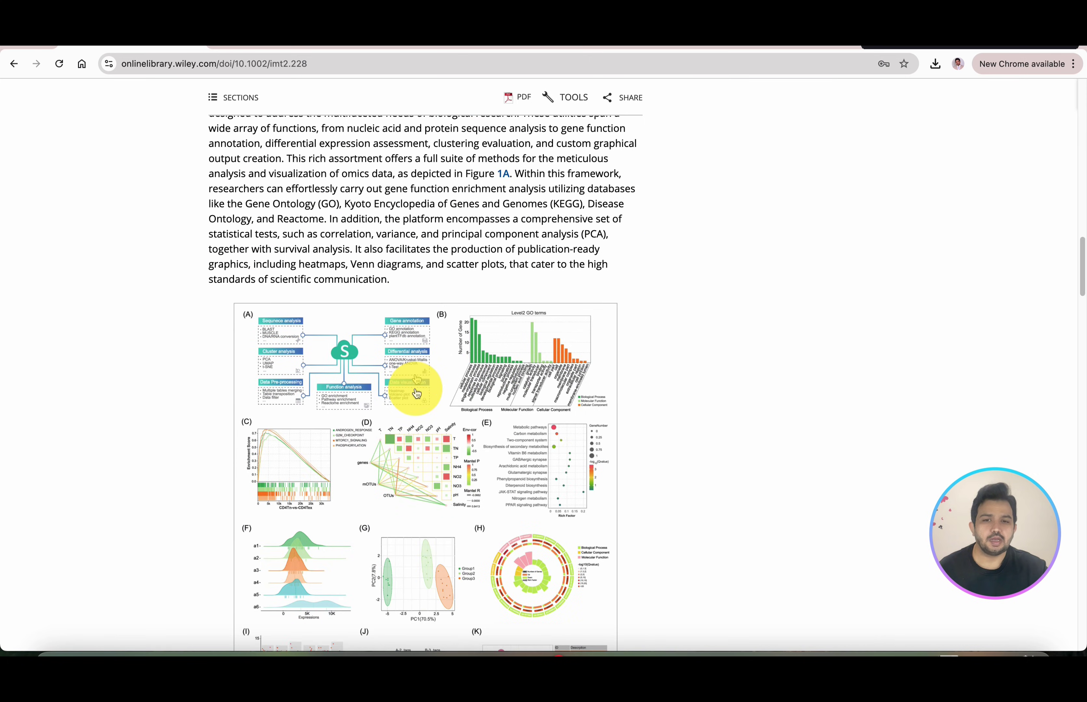
left_click(414, 390)
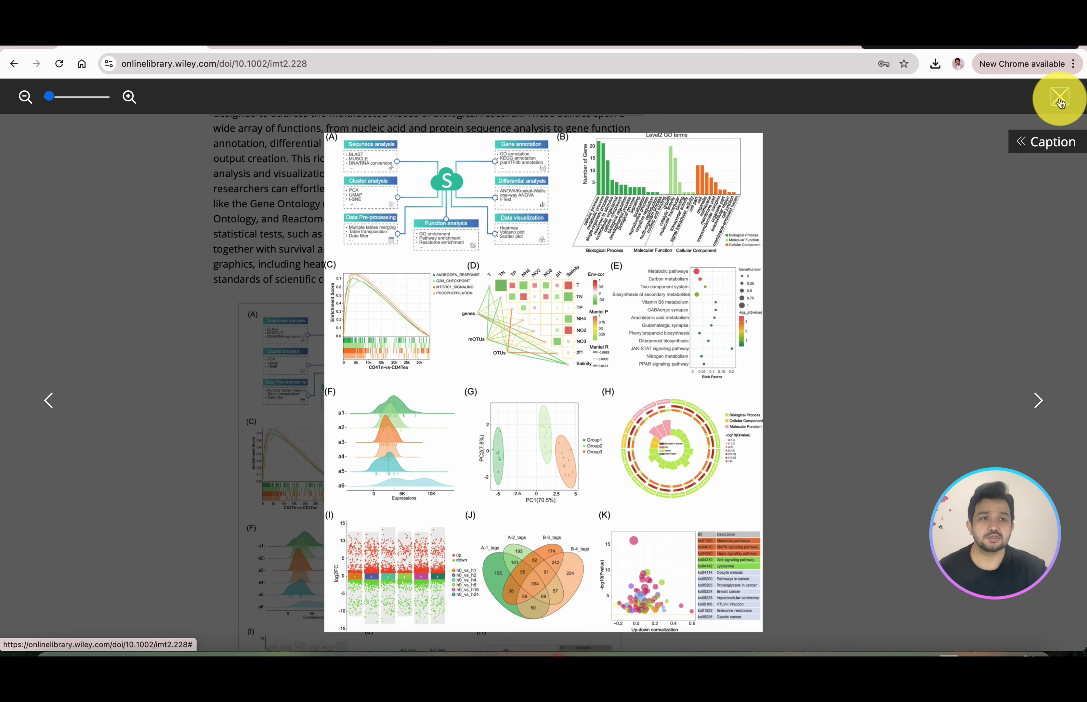
left_click(1060, 96)
scroll(584, 379, "up", 20)
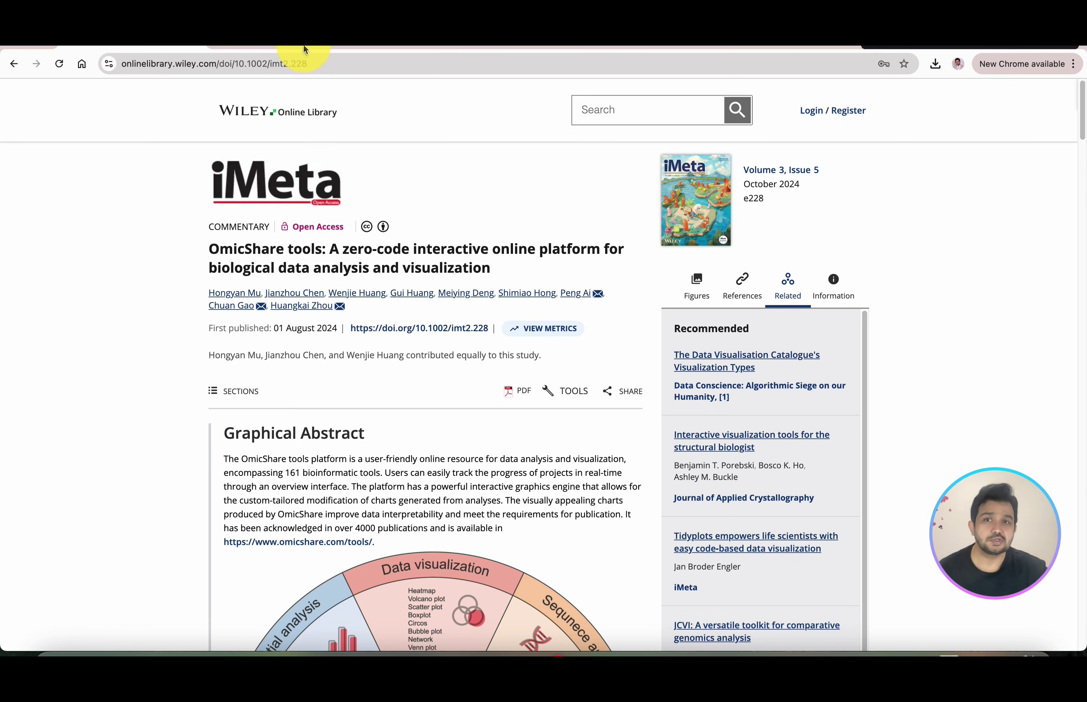
Step: Switch to the OmicShare homepage and open the Register now account form
left_click(308, 45)
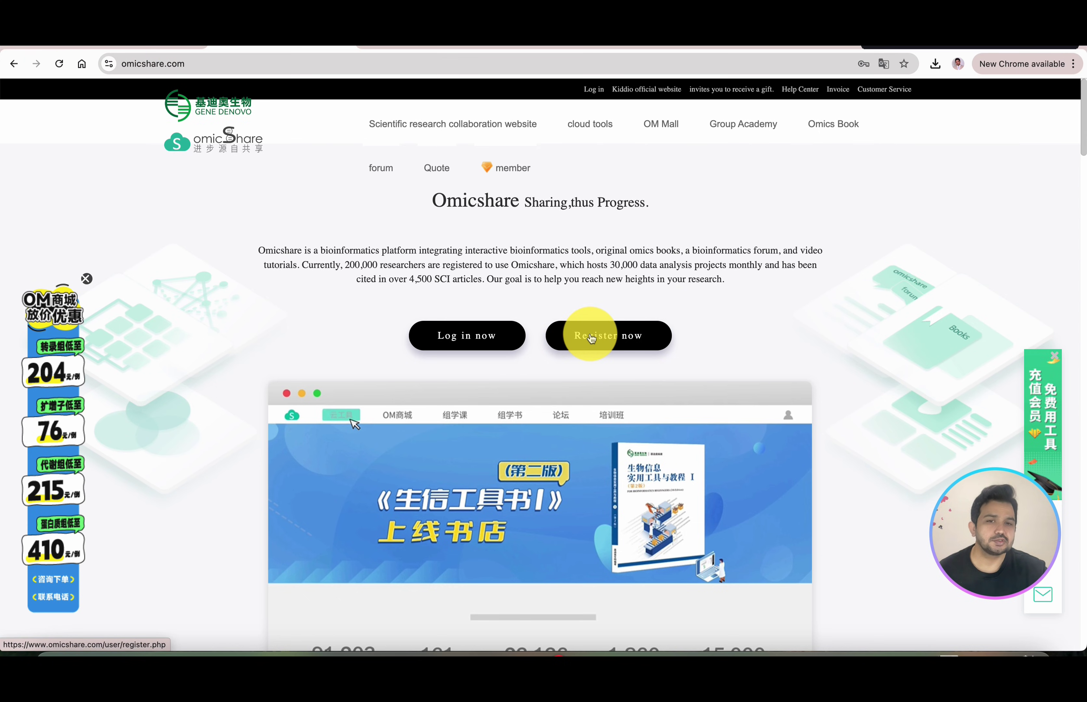
left_click(609, 351)
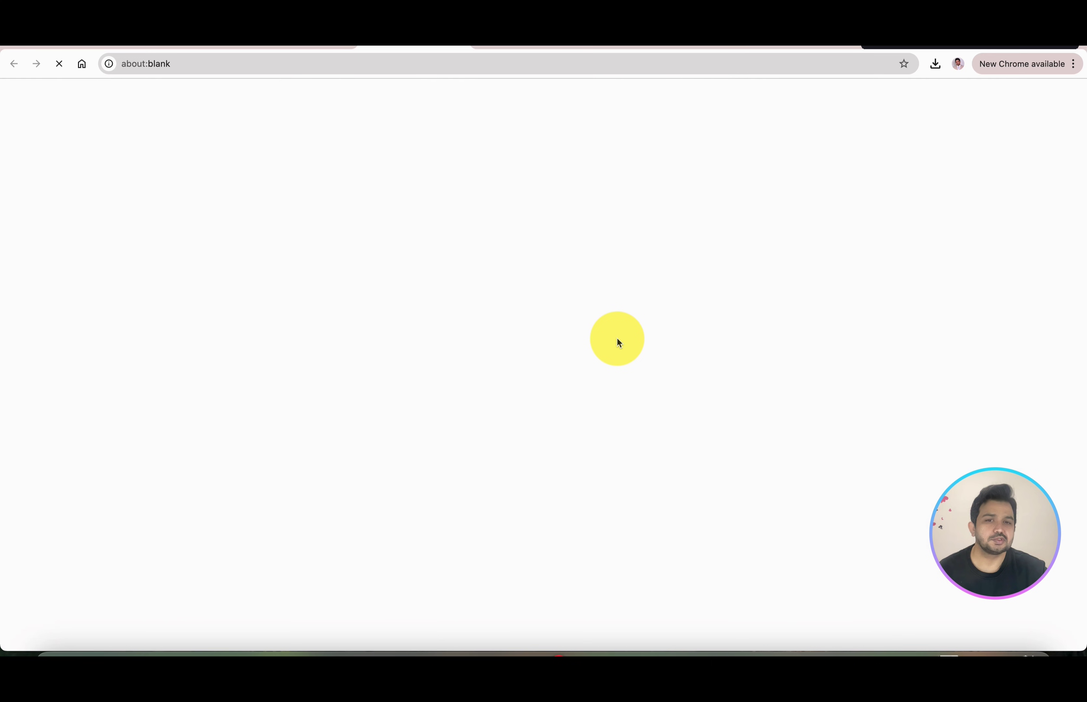
left_click(876, 244)
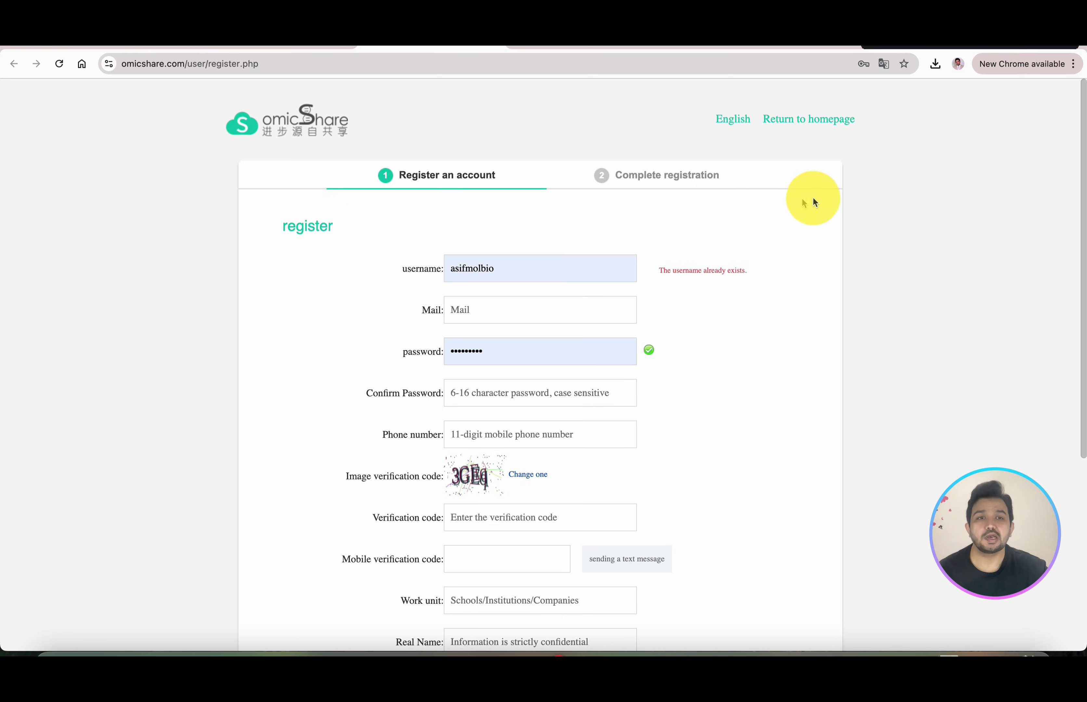
right_click(887, 168)
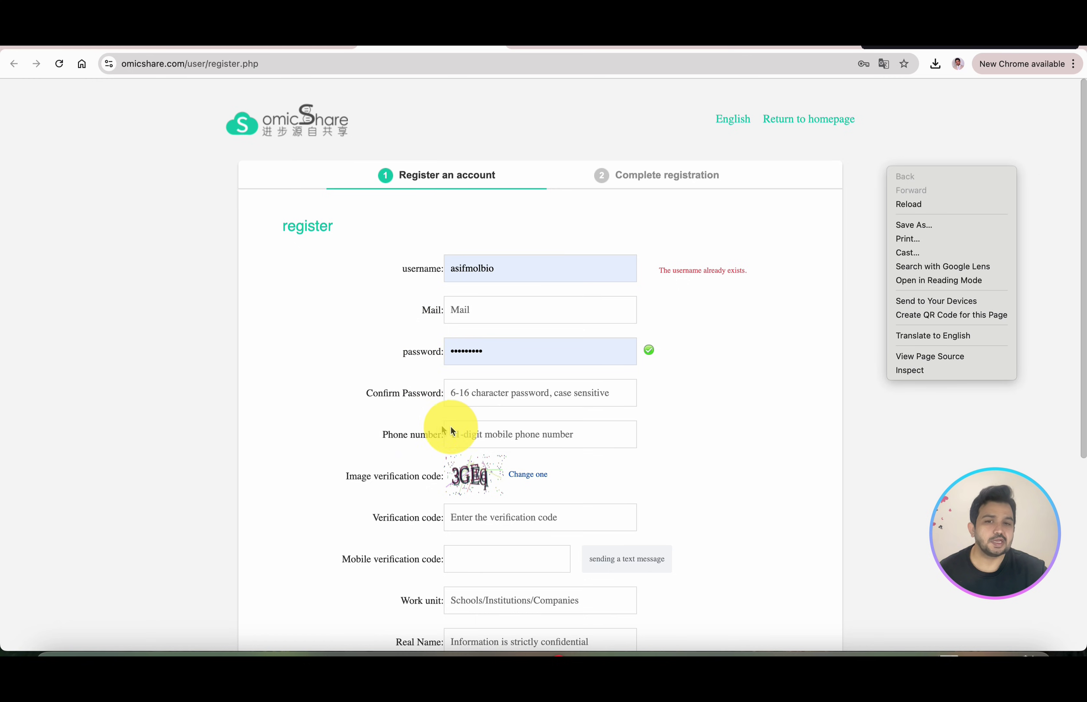
left_click(495, 426)
Step: Look over the phone number field and Country/area list without choosing anything
left_click(536, 432)
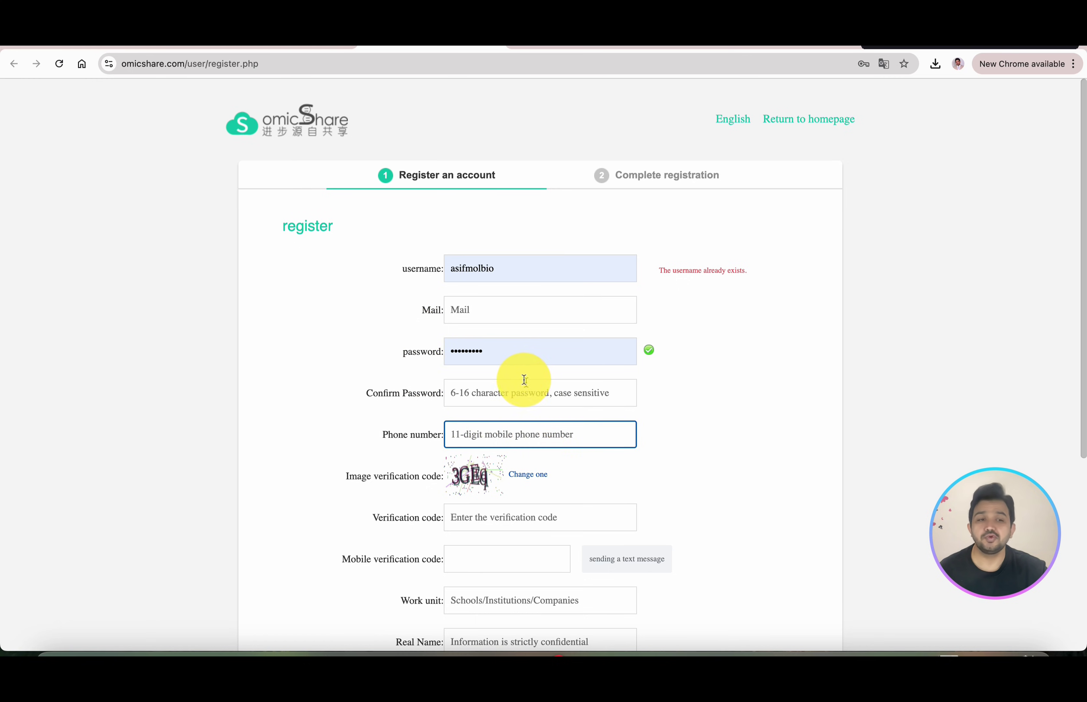
scroll(525, 381, "down", 1)
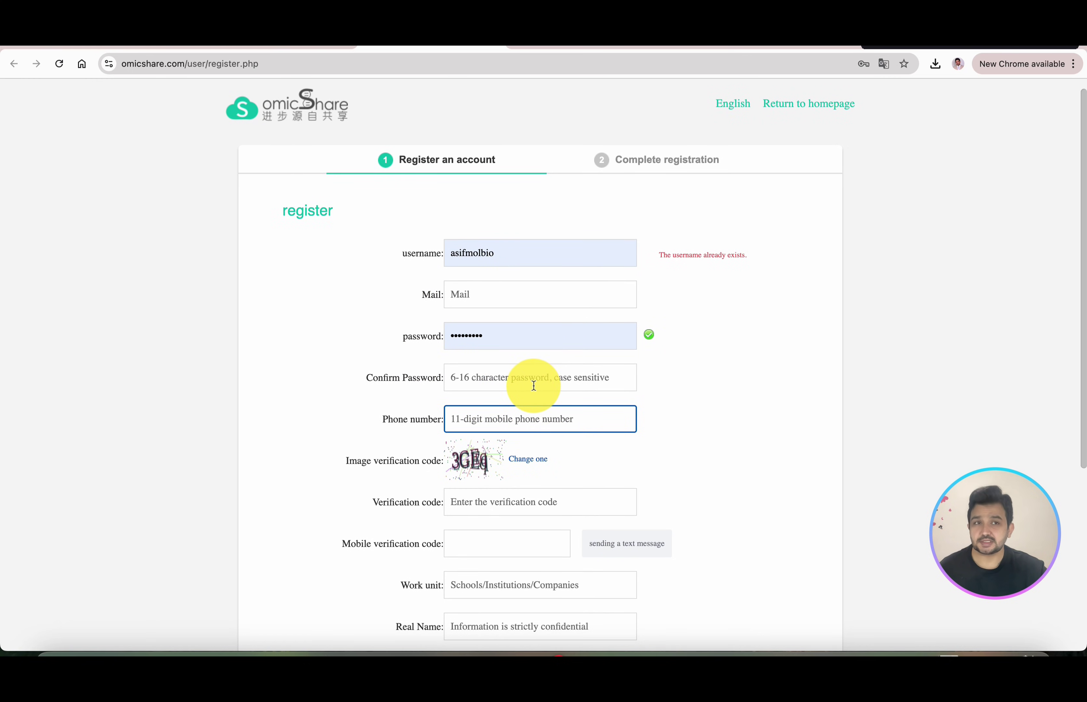
scroll(571, 393, "down", 6)
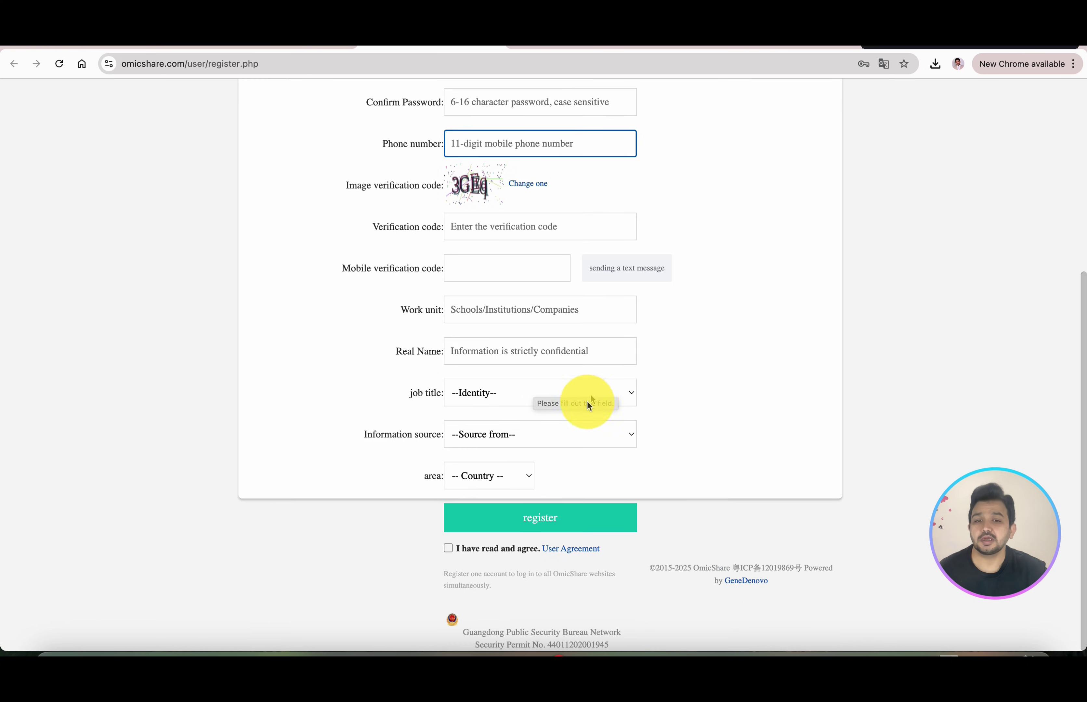
left_click(523, 474)
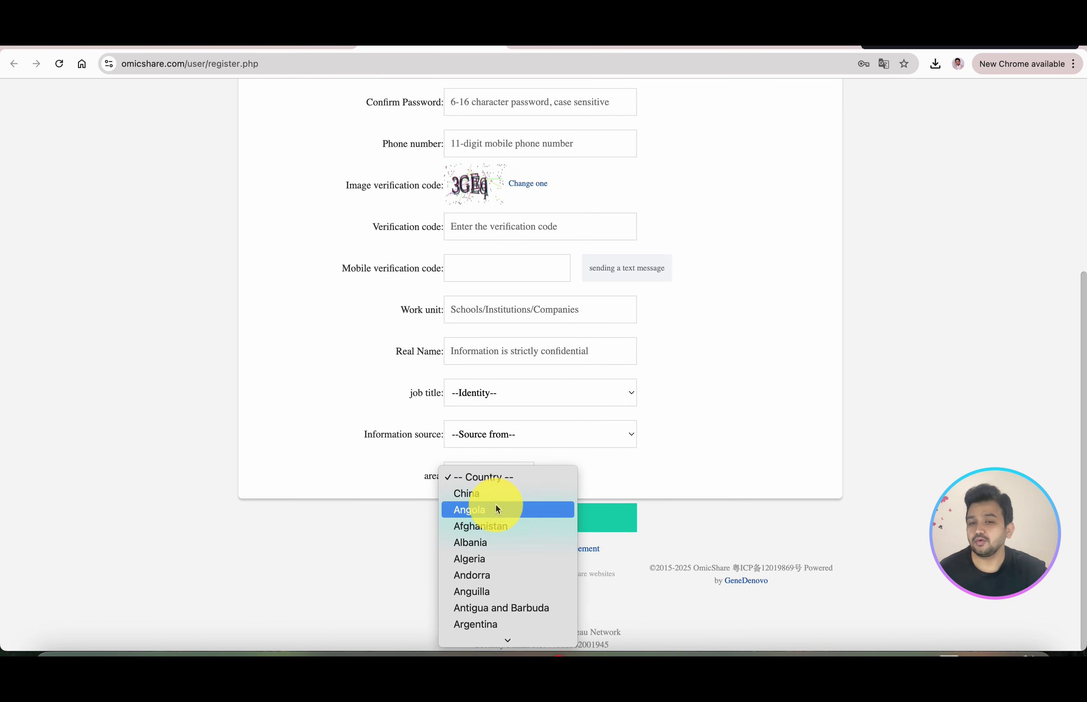
scroll(484, 561, "down", 3)
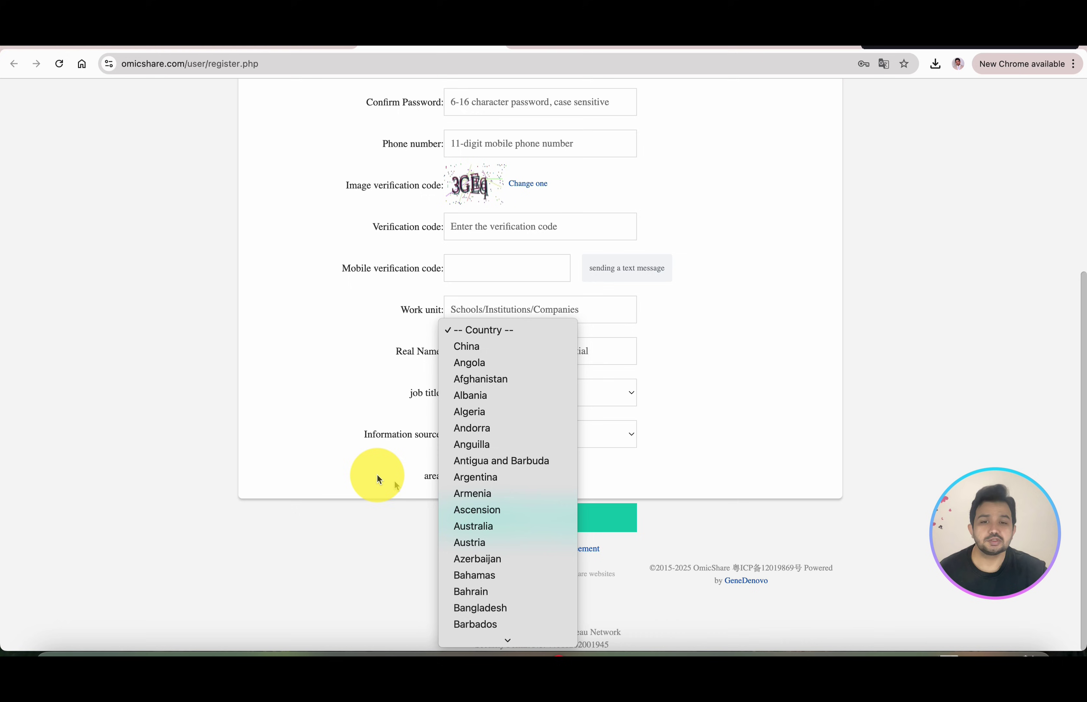
left_click(828, 352)
scroll(777, 366, "up", 6)
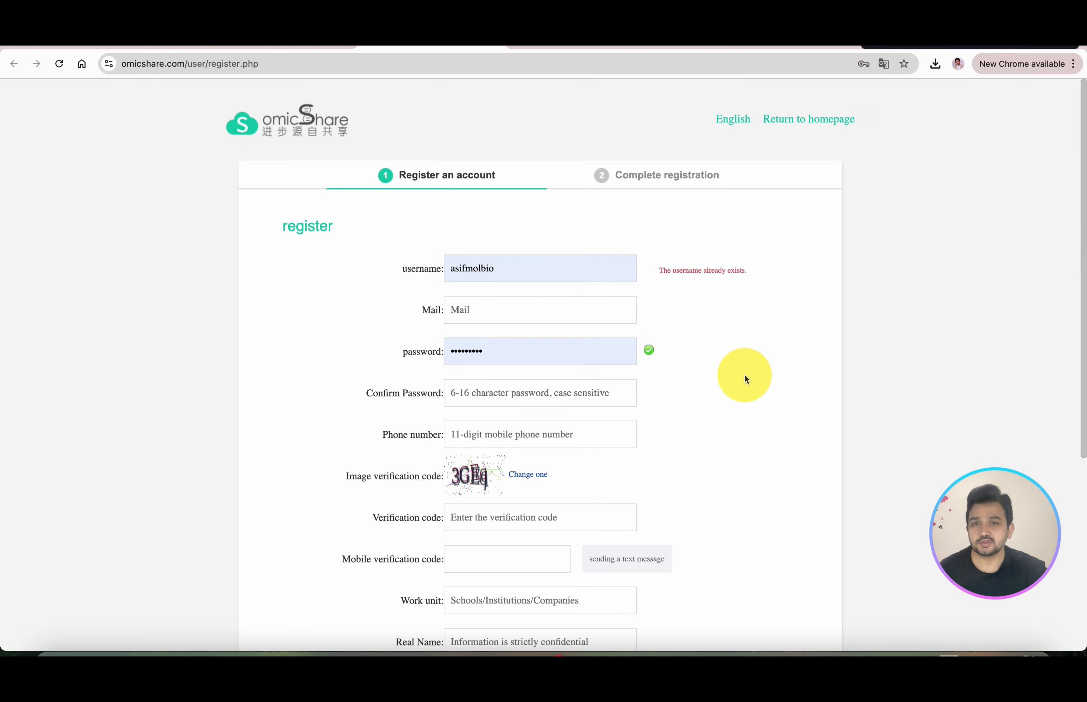
scroll(404, 333, "down", 2)
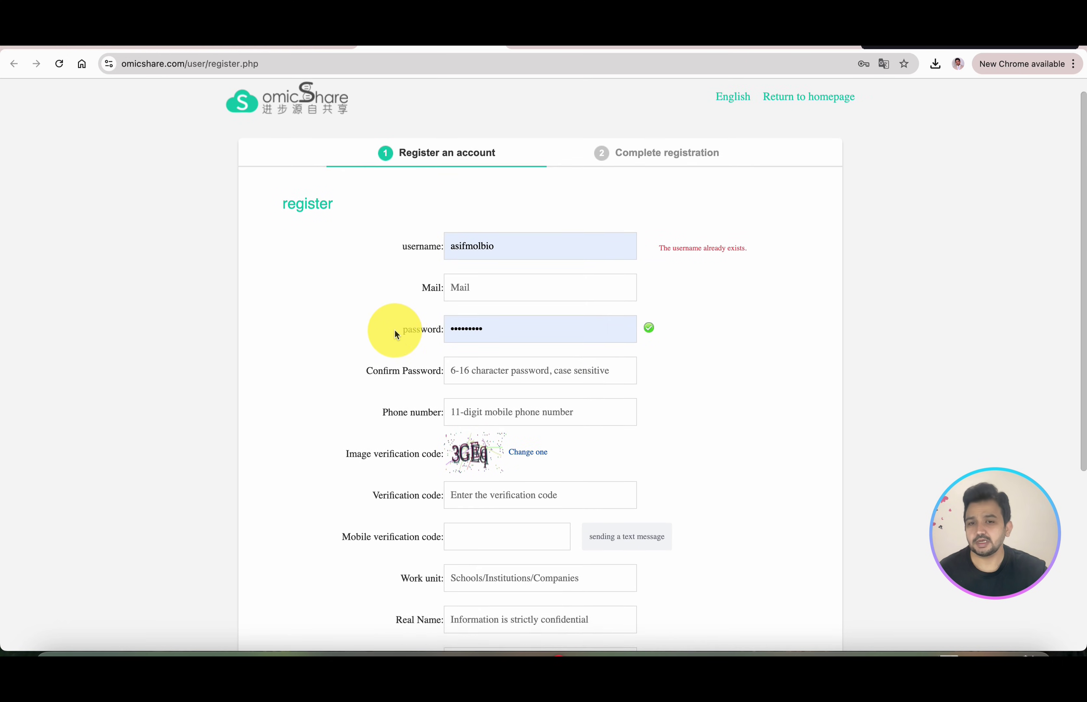
left_click(475, 373)
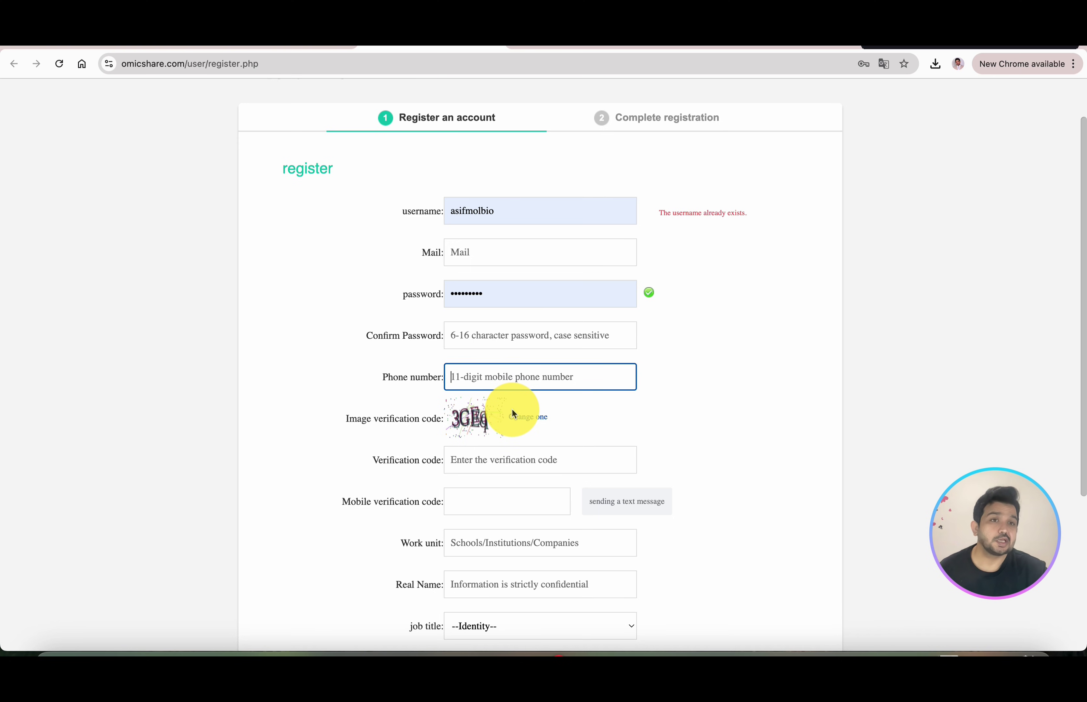
scroll(511, 409, "down", 5)
scroll(508, 515, "up", 5)
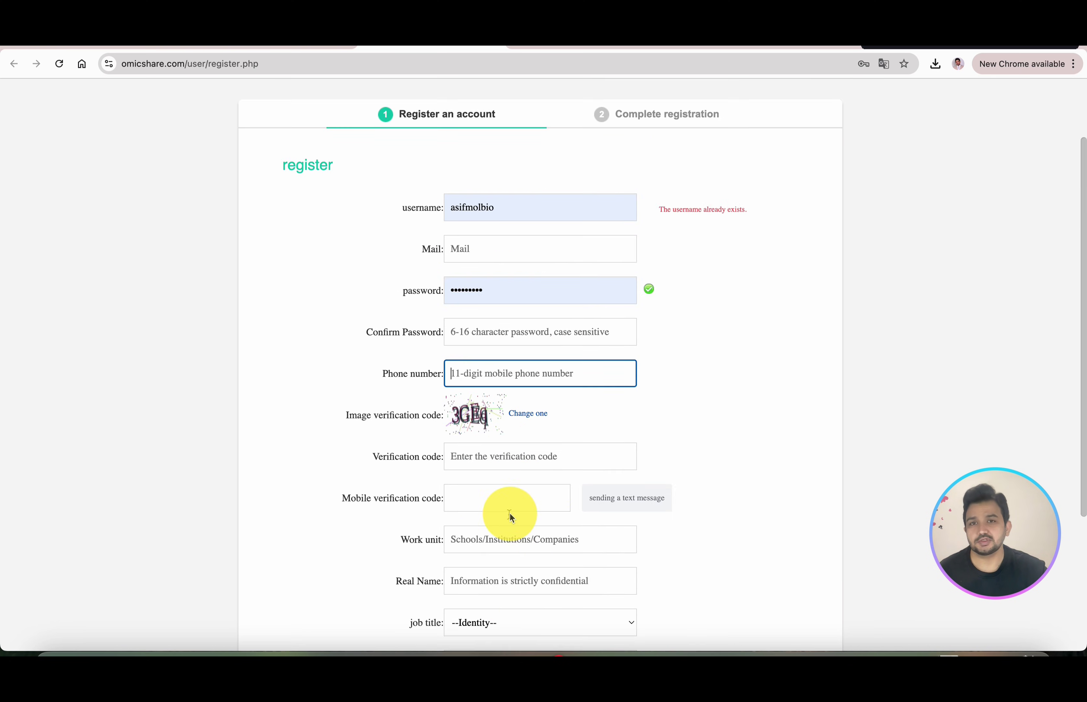
scroll(494, 470, "up", 2)
Step: Log in with the saved account after accepting the user agreement, then open cloud tools
left_click(274, 120)
left_click(475, 338)
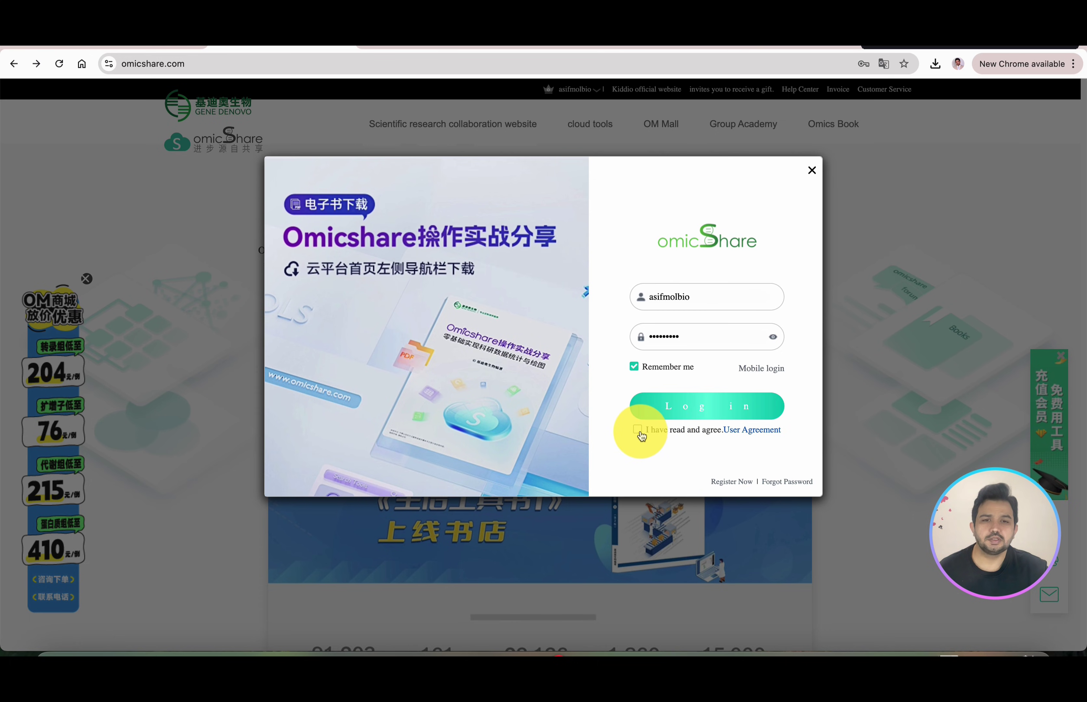
left_click(639, 432)
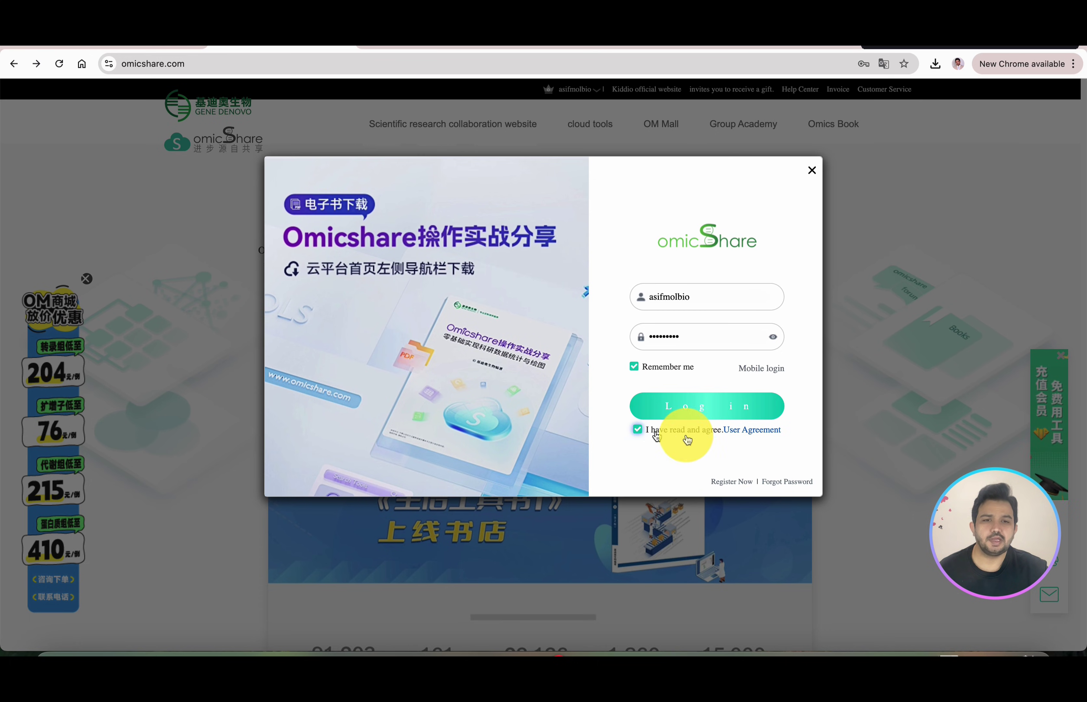
left_click(729, 410)
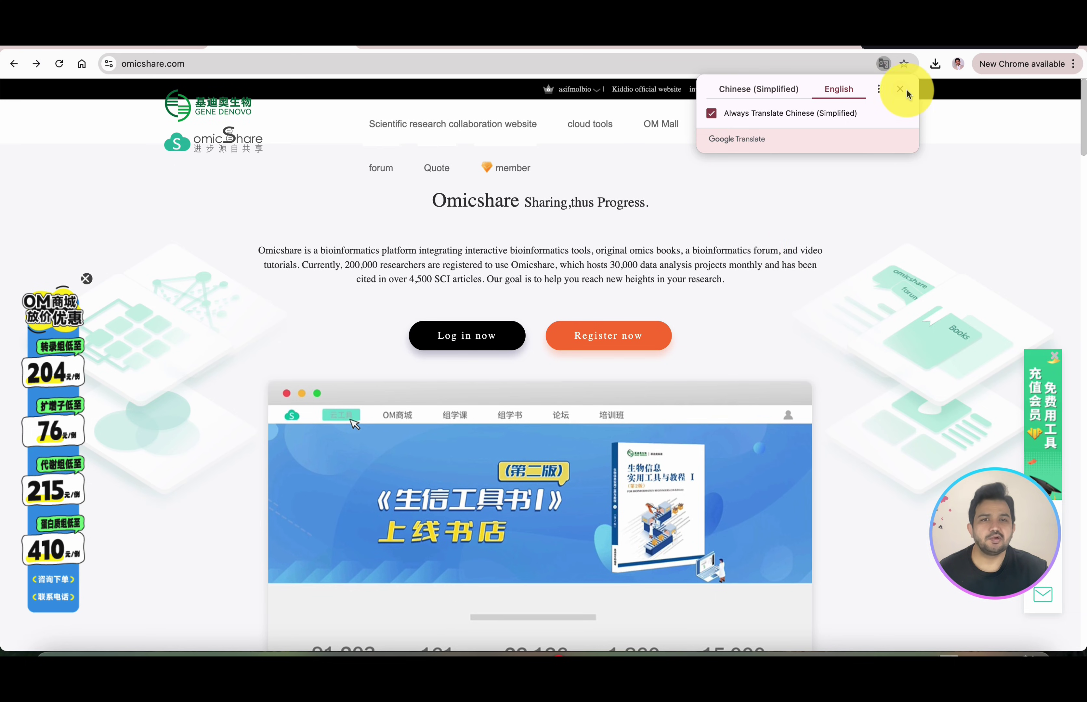
left_click(900, 90)
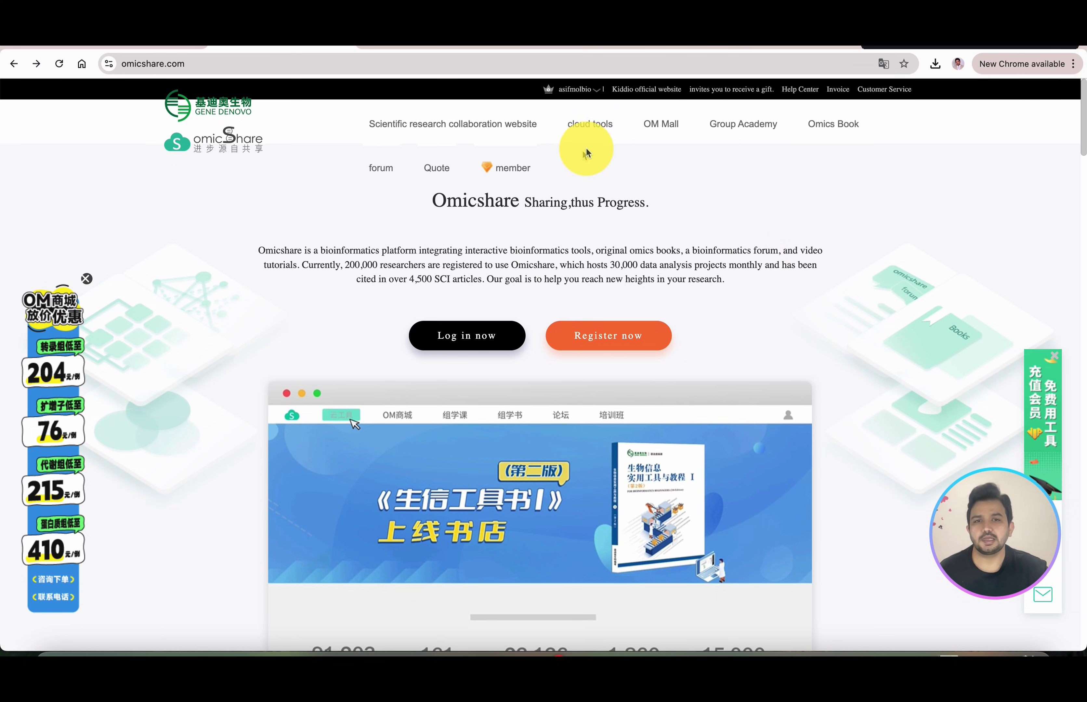
left_click(599, 131)
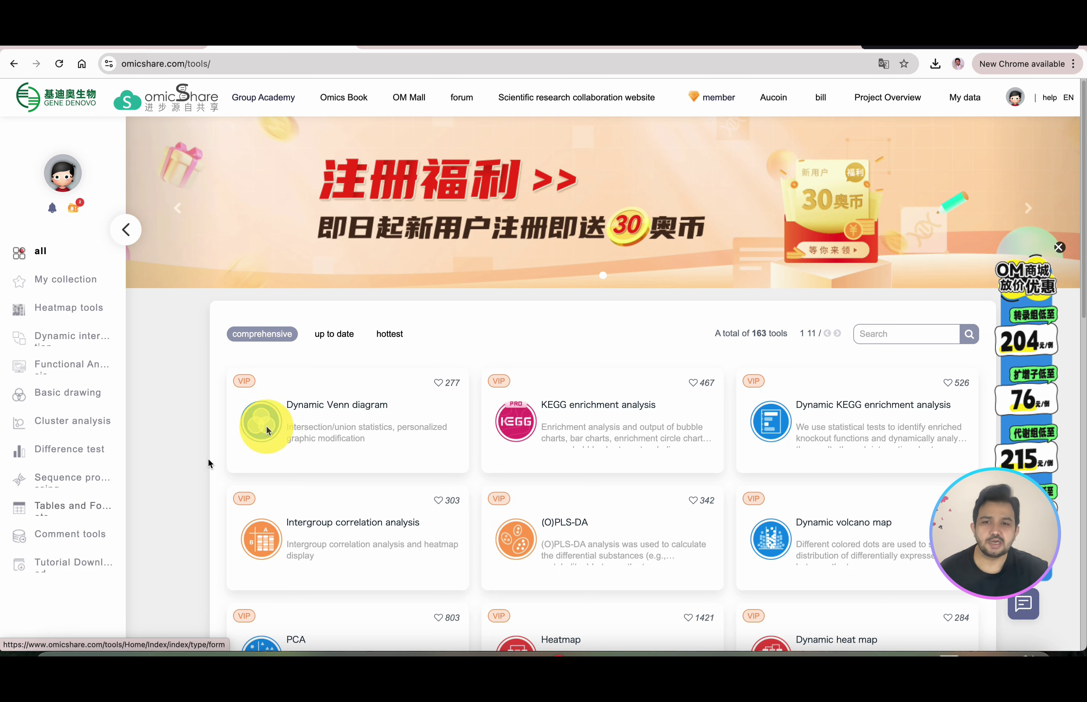
Step: Browse pages 2 and 3 of the tool list, then sort tools by hottest
scroll(356, 356, "down", 3)
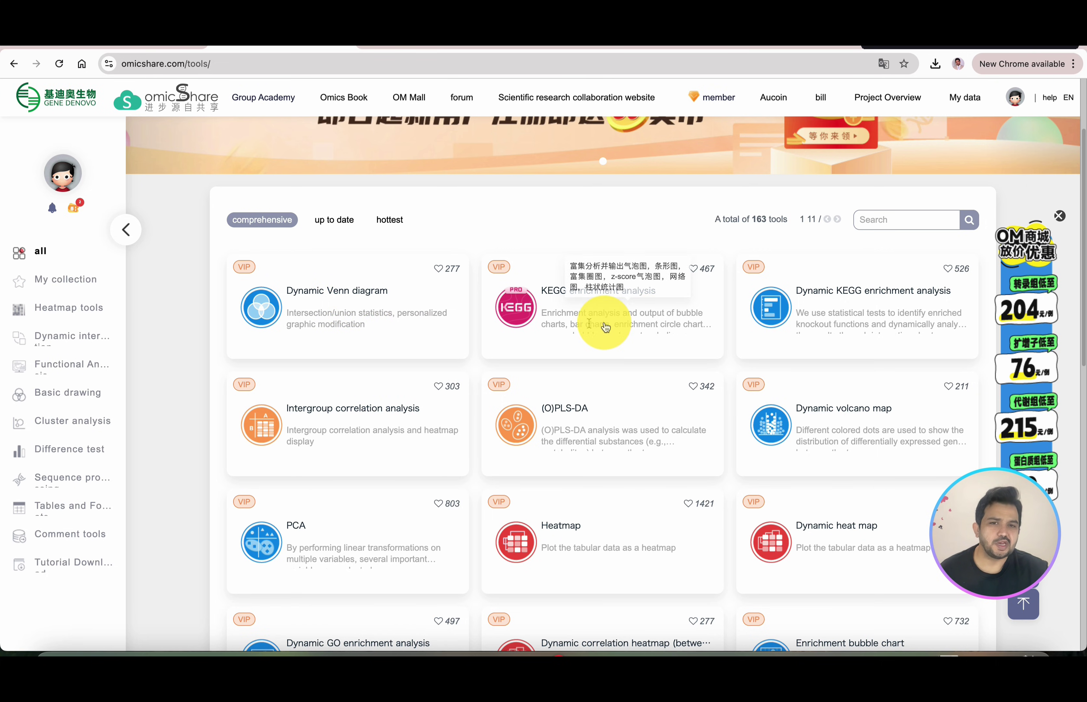
scroll(571, 397, "down", 1)
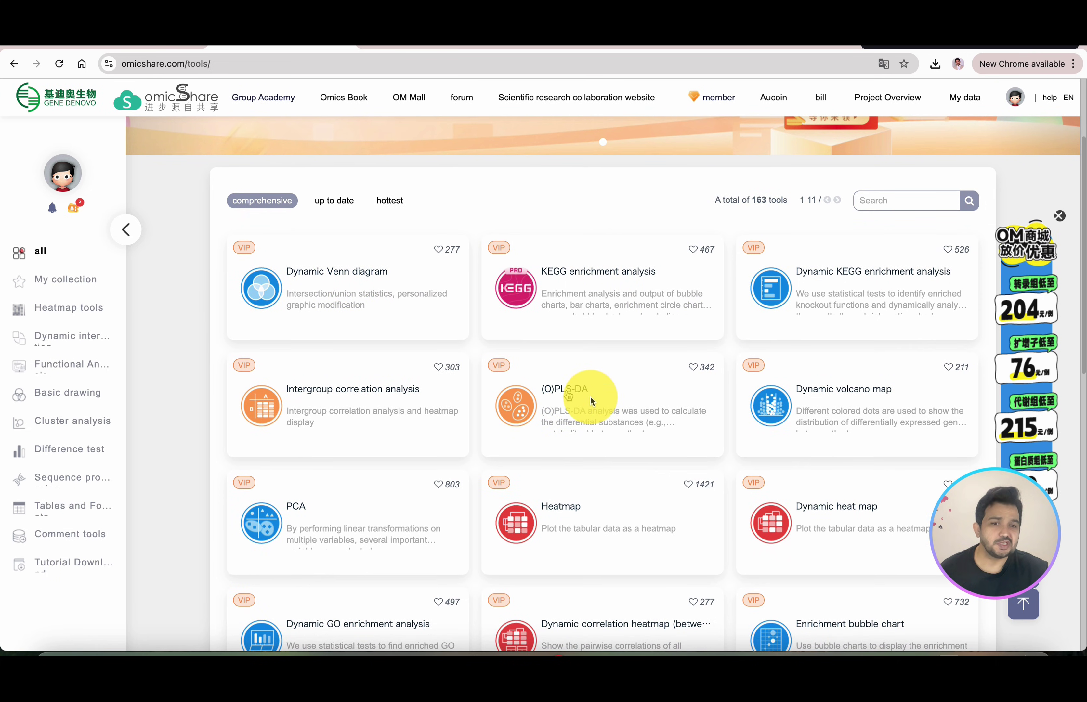
scroll(591, 400, "down", 10)
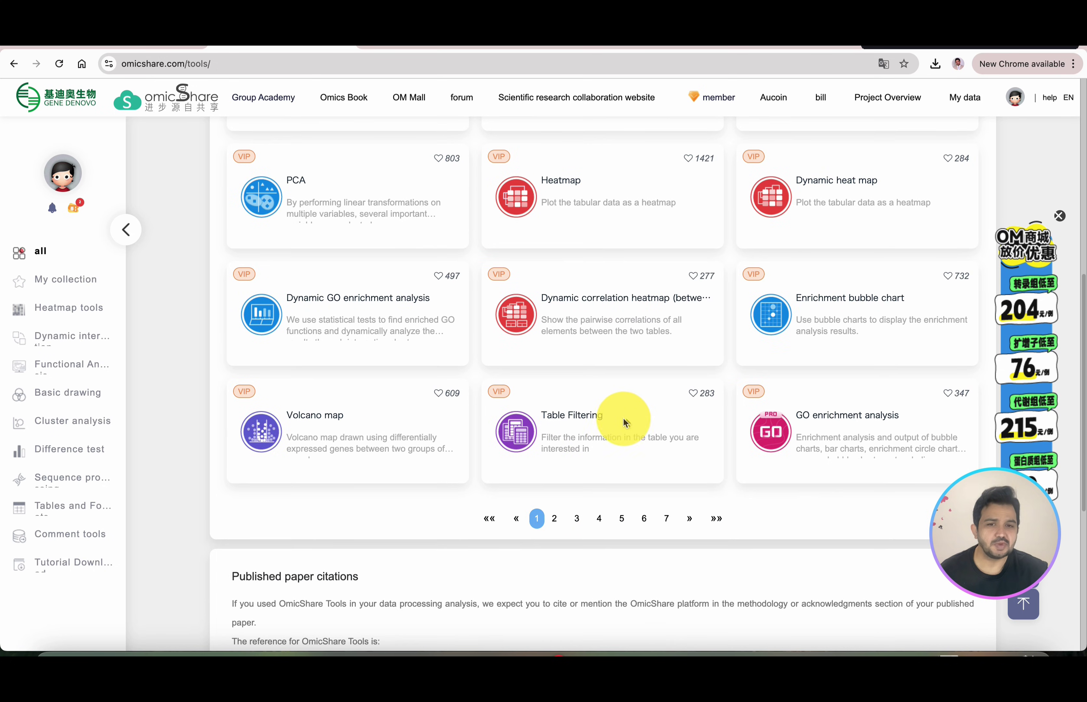
left_click(564, 522)
scroll(315, 437, "up", 6)
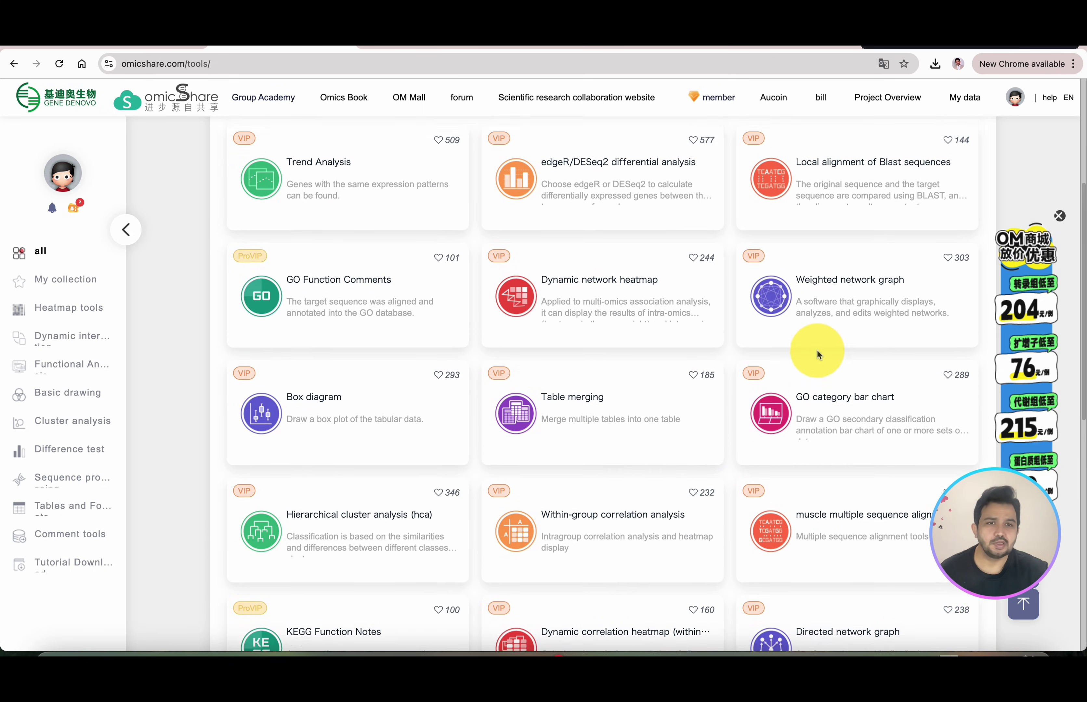
scroll(818, 355, "up", 2)
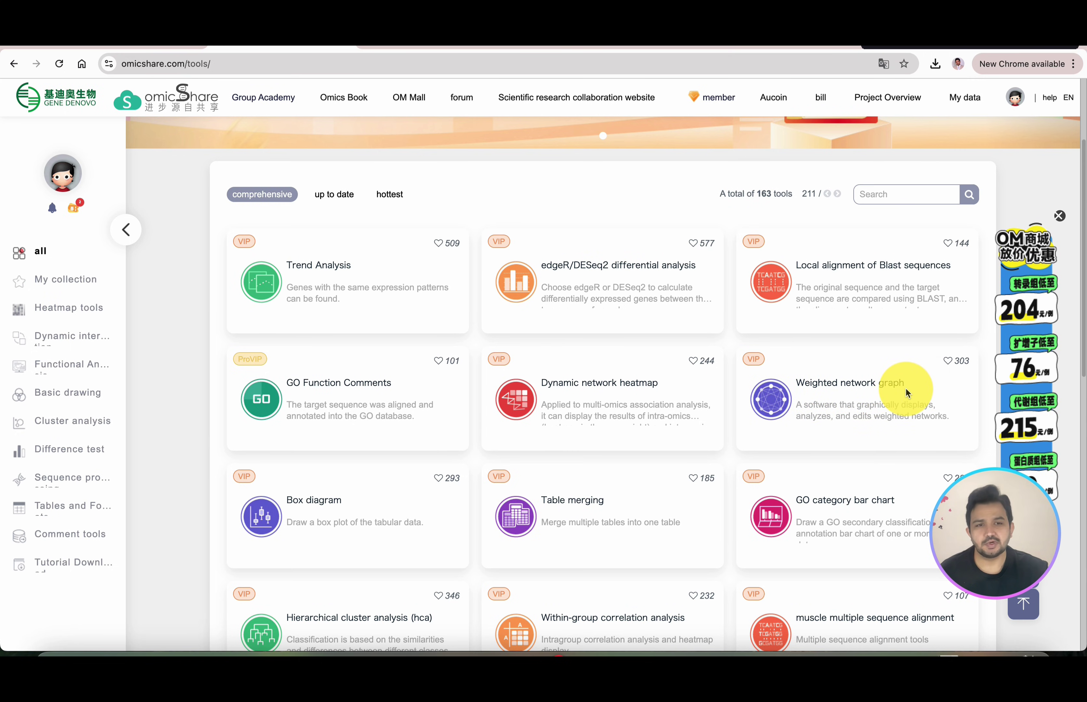
scroll(516, 497, "down", 1)
scroll(384, 429, "down", 4)
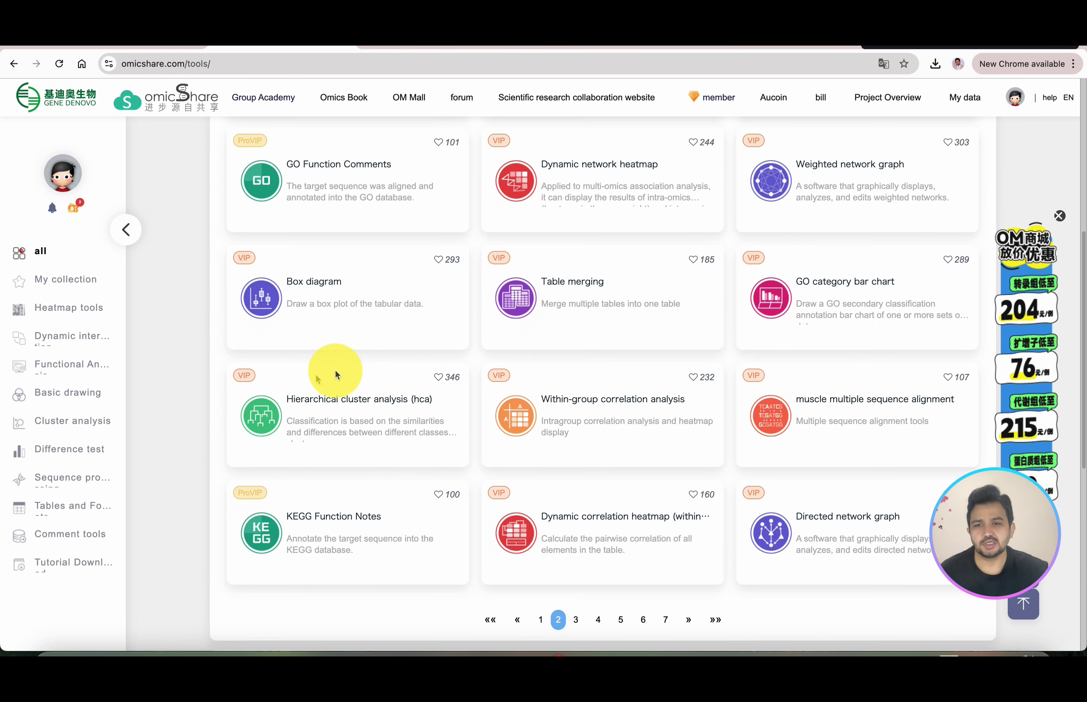
left_click(576, 620)
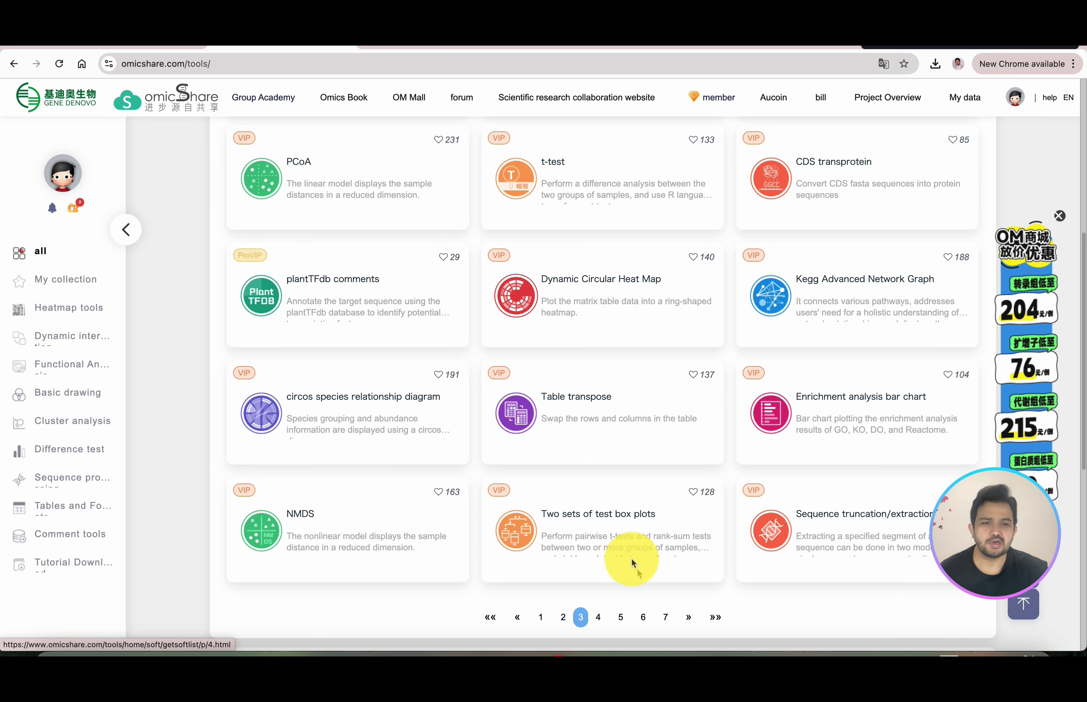
scroll(748, 442, "up", 8)
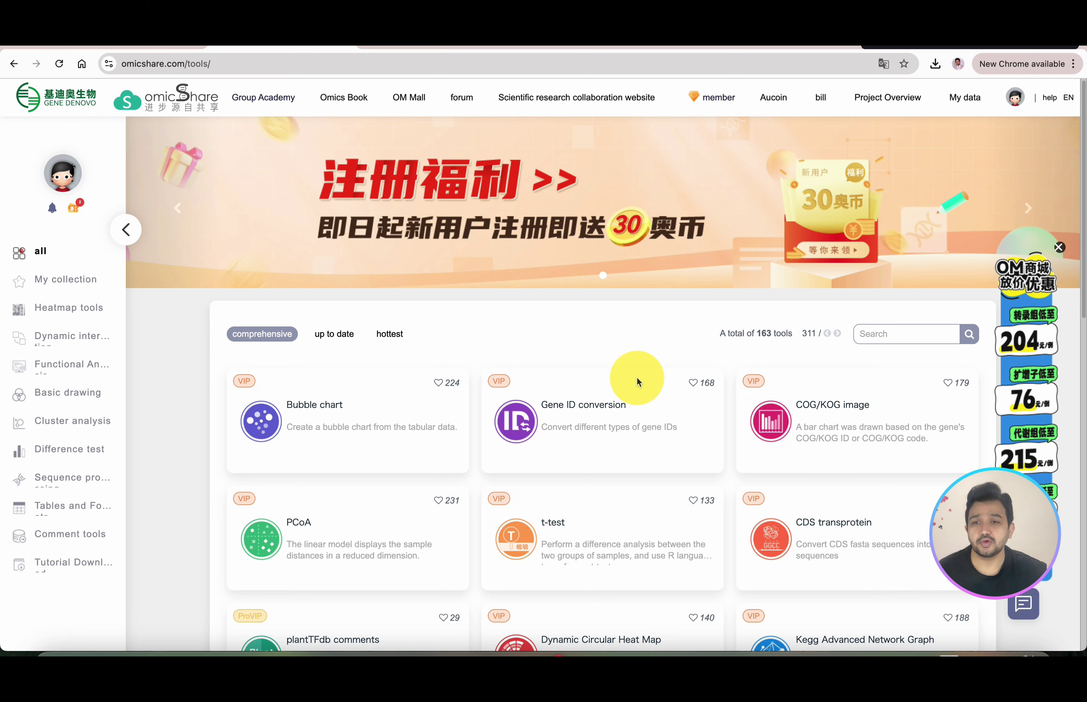
left_click(387, 335)
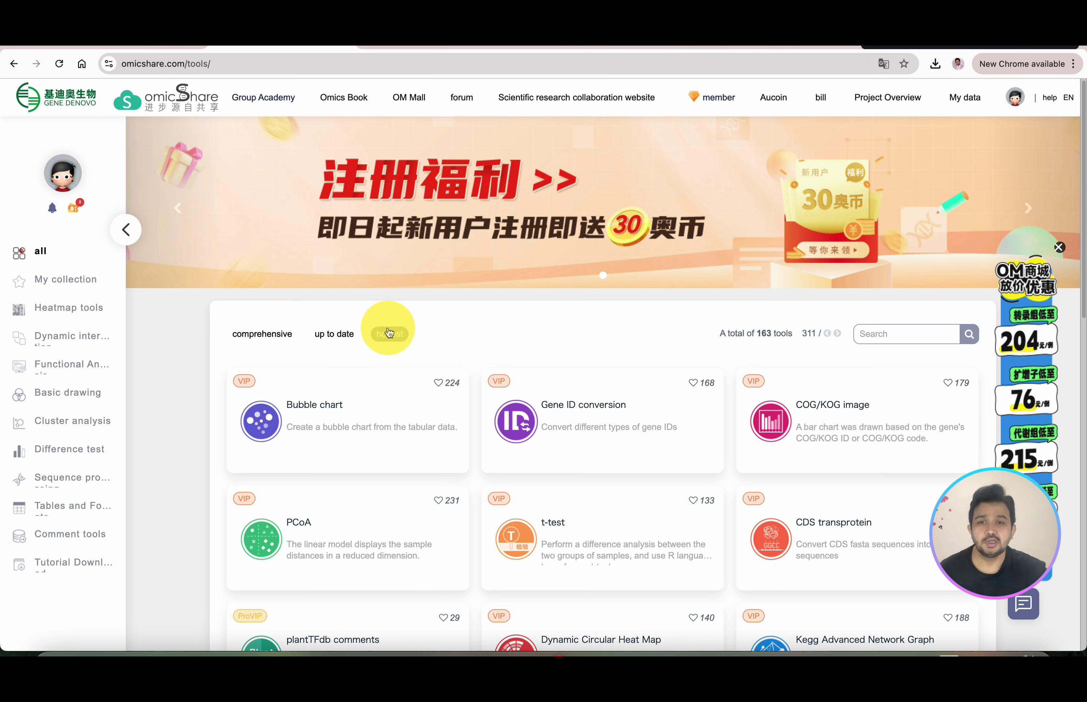
scroll(388, 327, "down", 2)
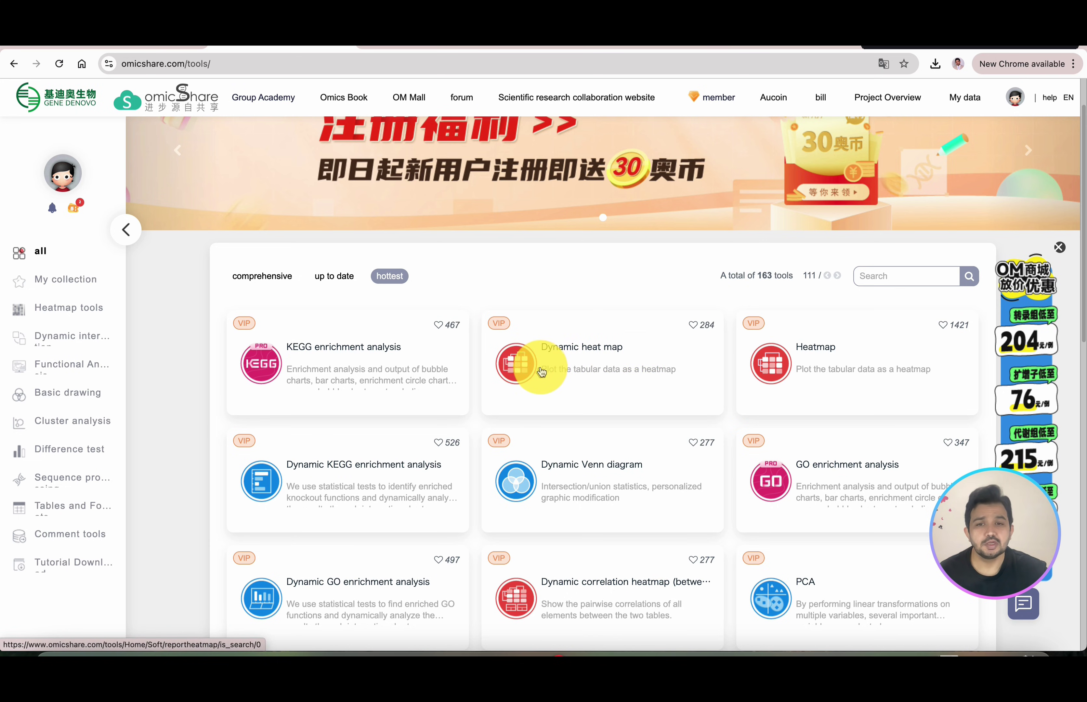
Step: Open the Dynamic heat map tool page from its card
left_click(524, 373)
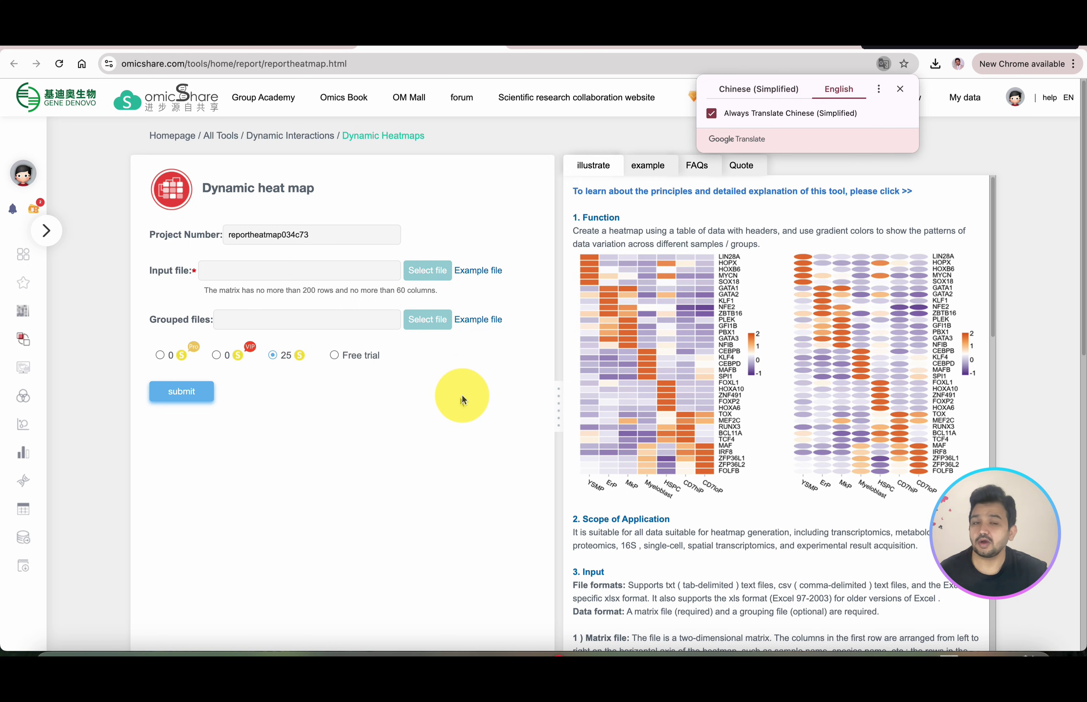
left_click(900, 90)
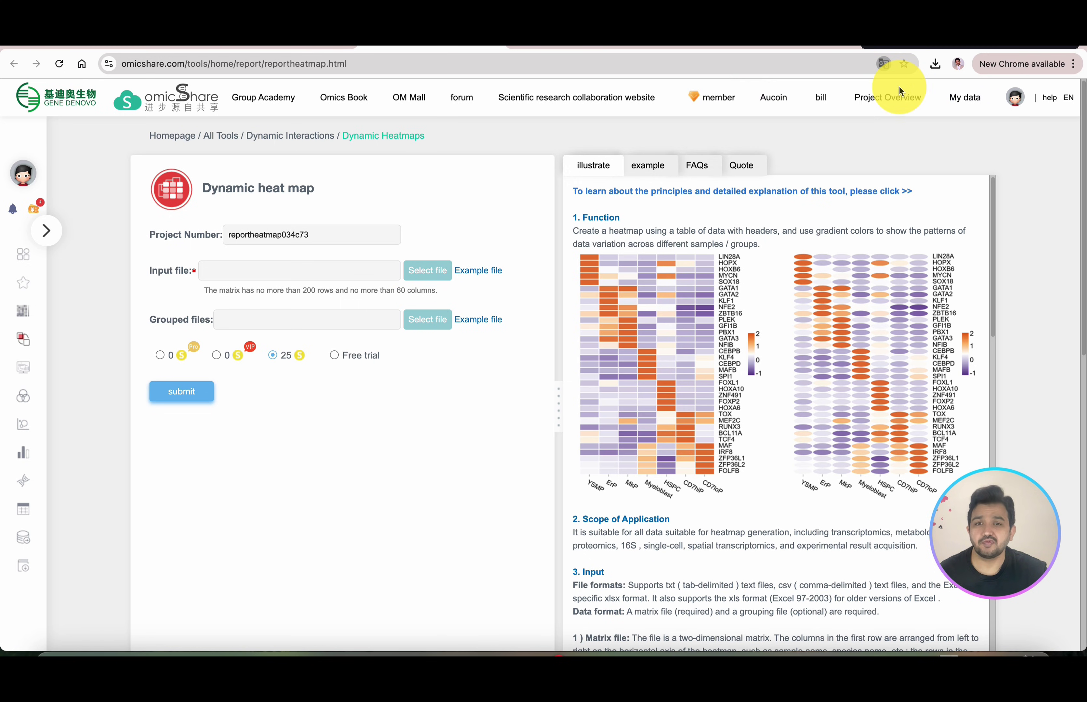
Step: View Example files 1–3 for the heatmap and download the heatmap3.eg xlsx data template
left_click(490, 277)
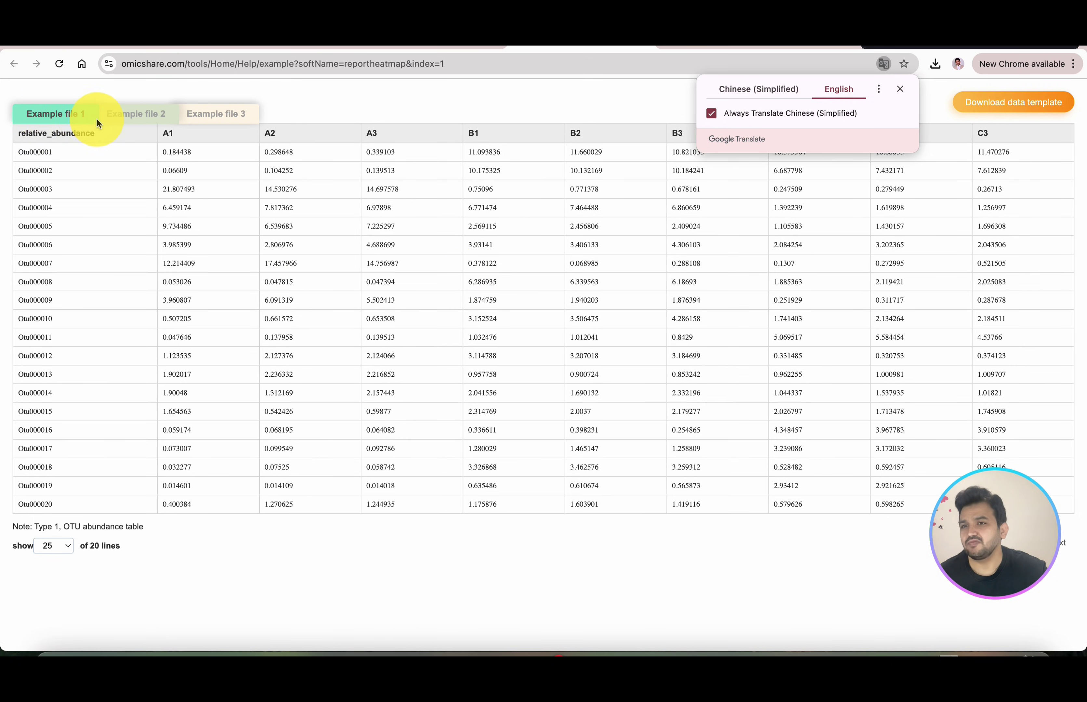
left_click(48, 116)
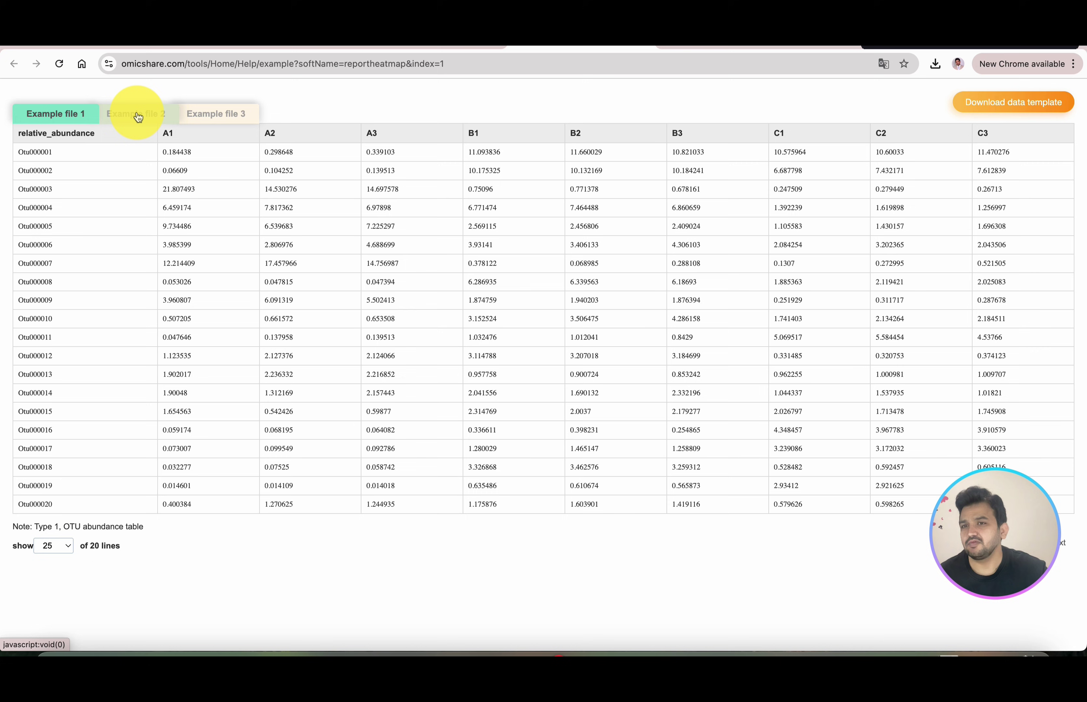
left_click(138, 117)
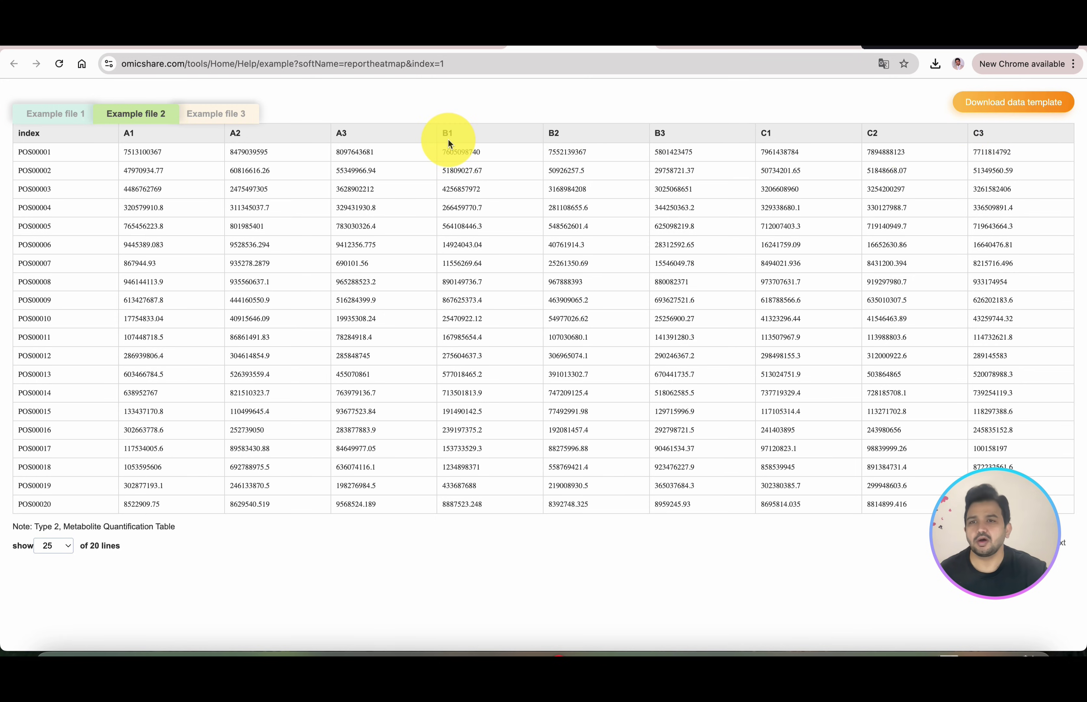
left_click(229, 115)
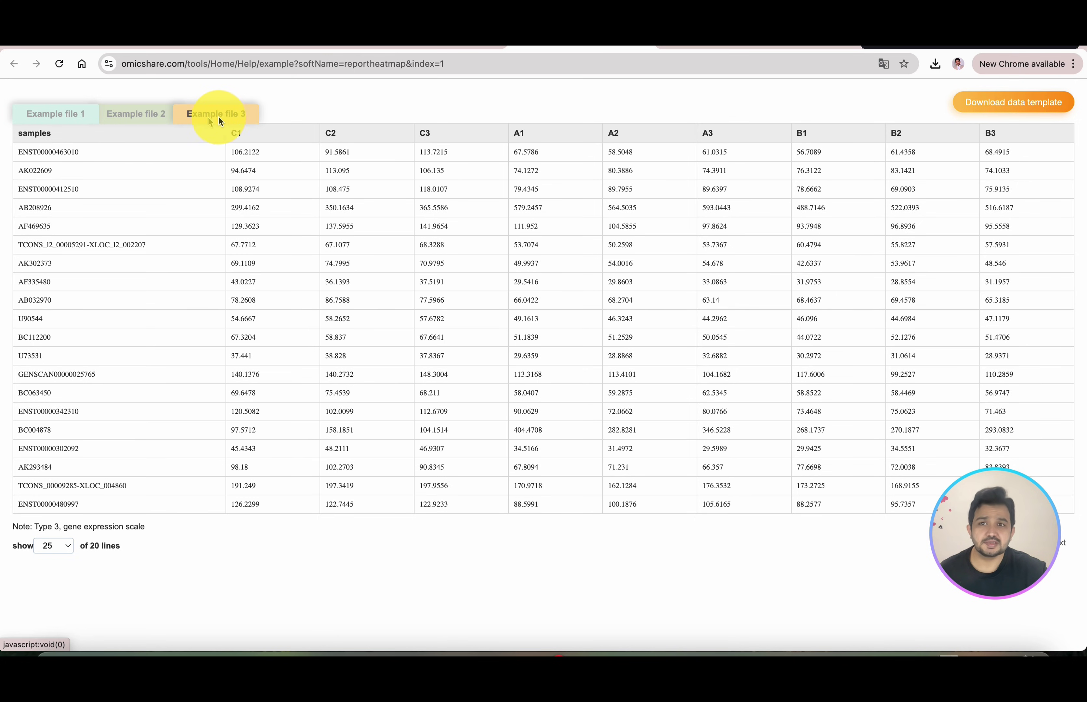
left_click(1017, 110)
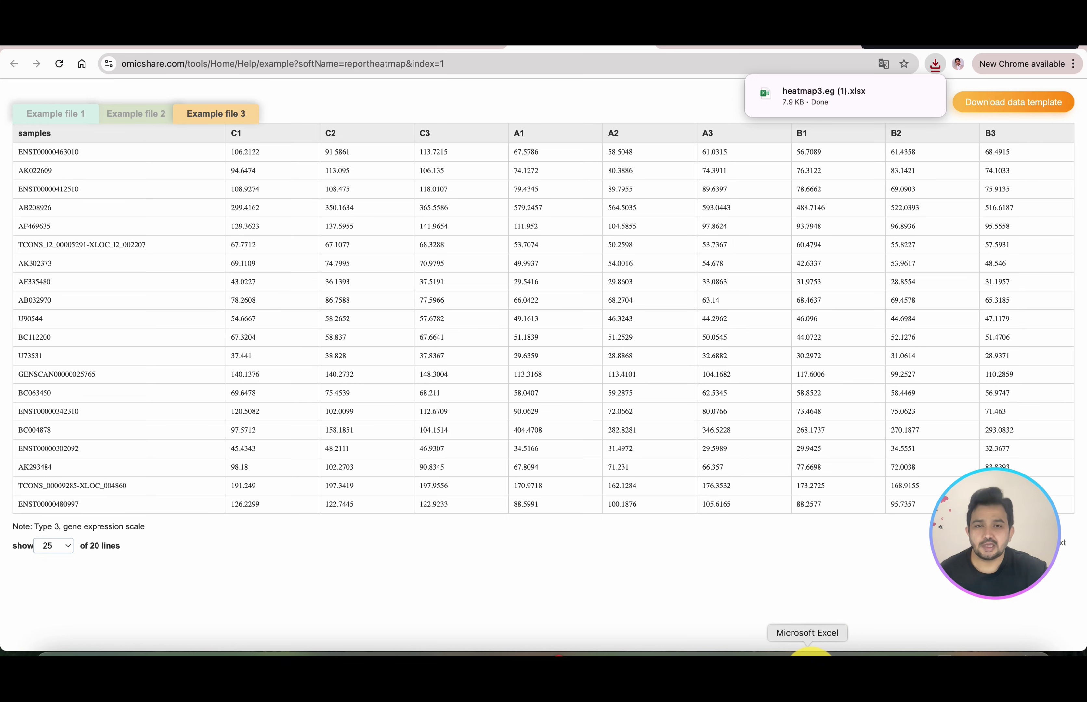
left_click(808, 653)
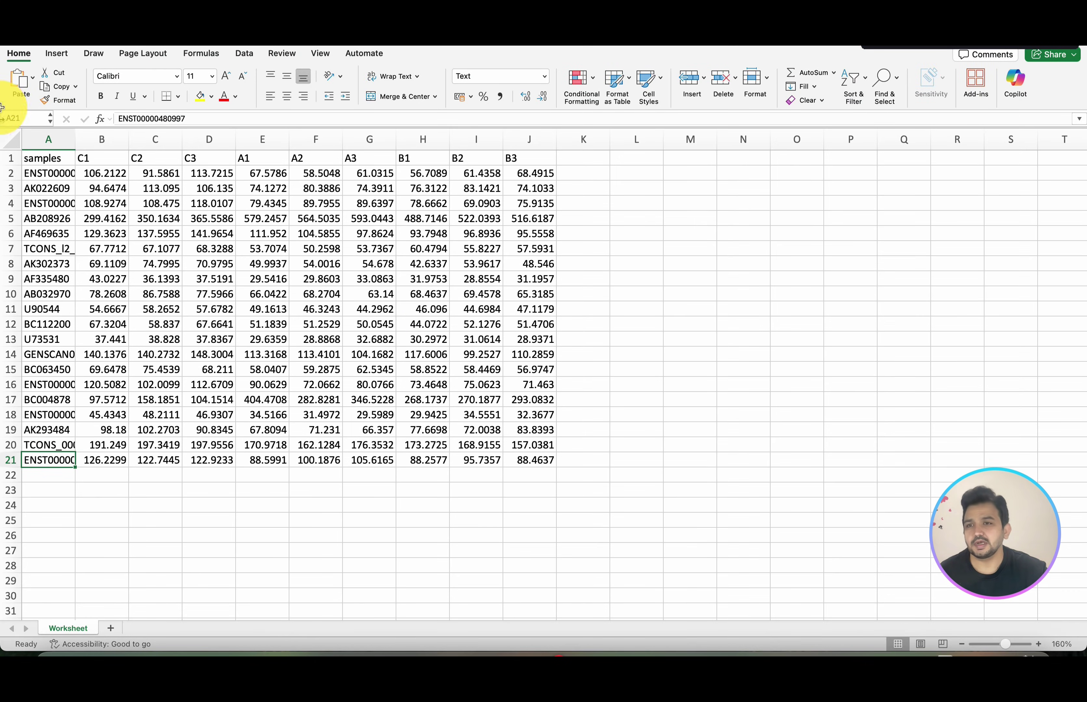
left_click(68, 153)
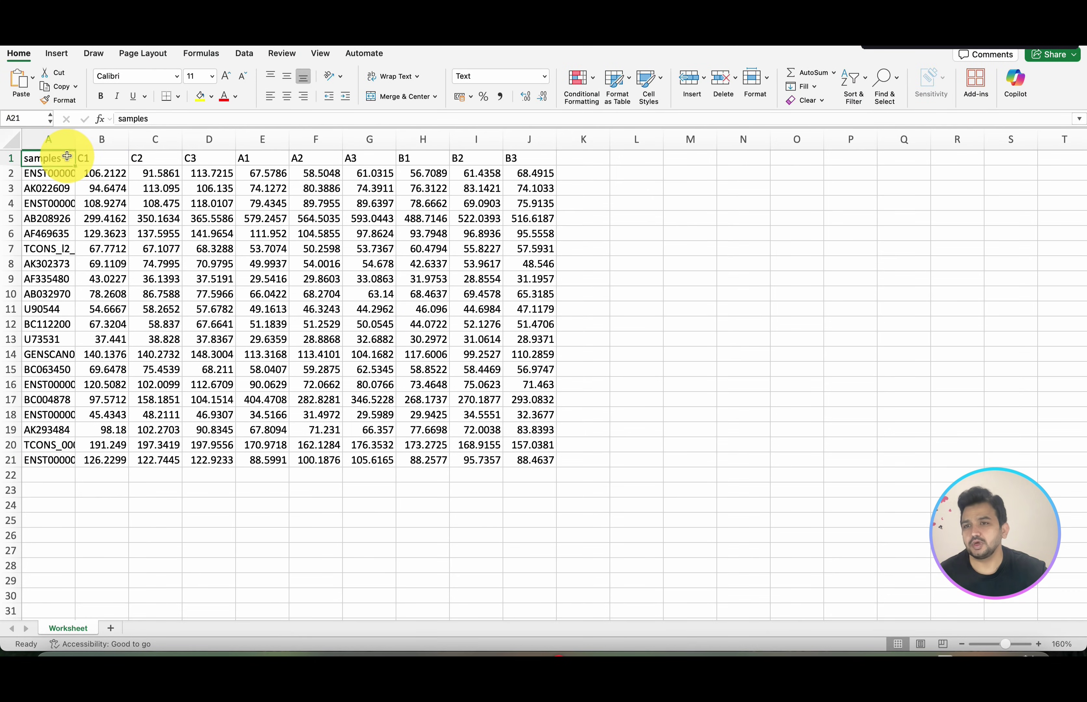
left_click(55, 173)
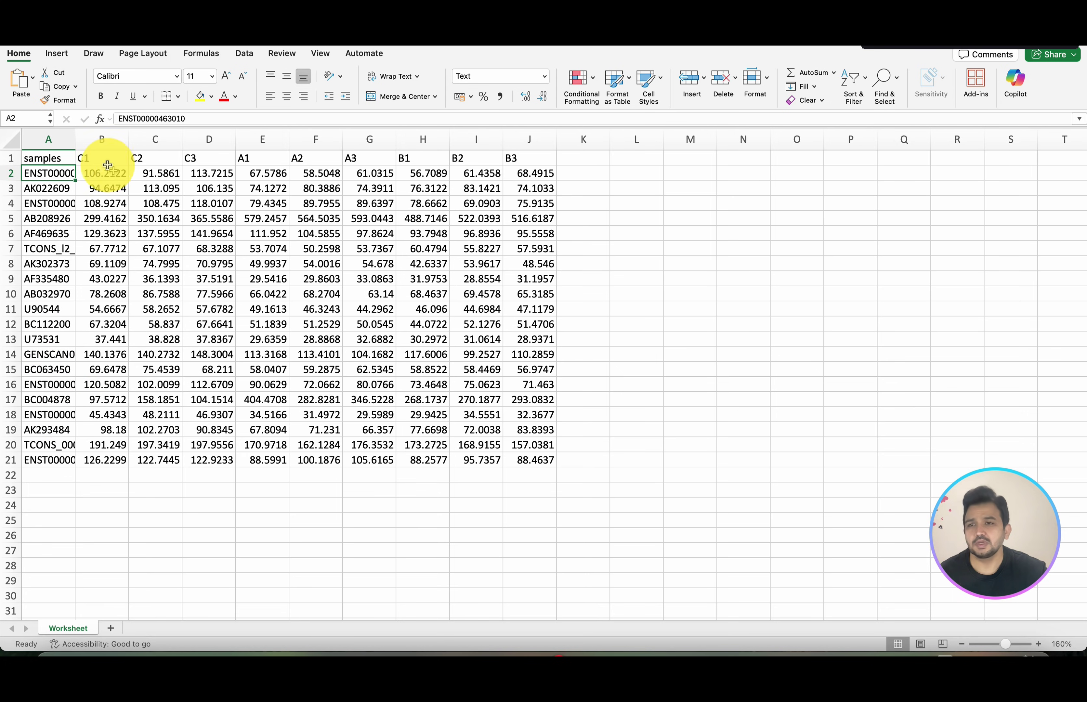
left_click(127, 158)
left_click(146, 158)
left_click(195, 158)
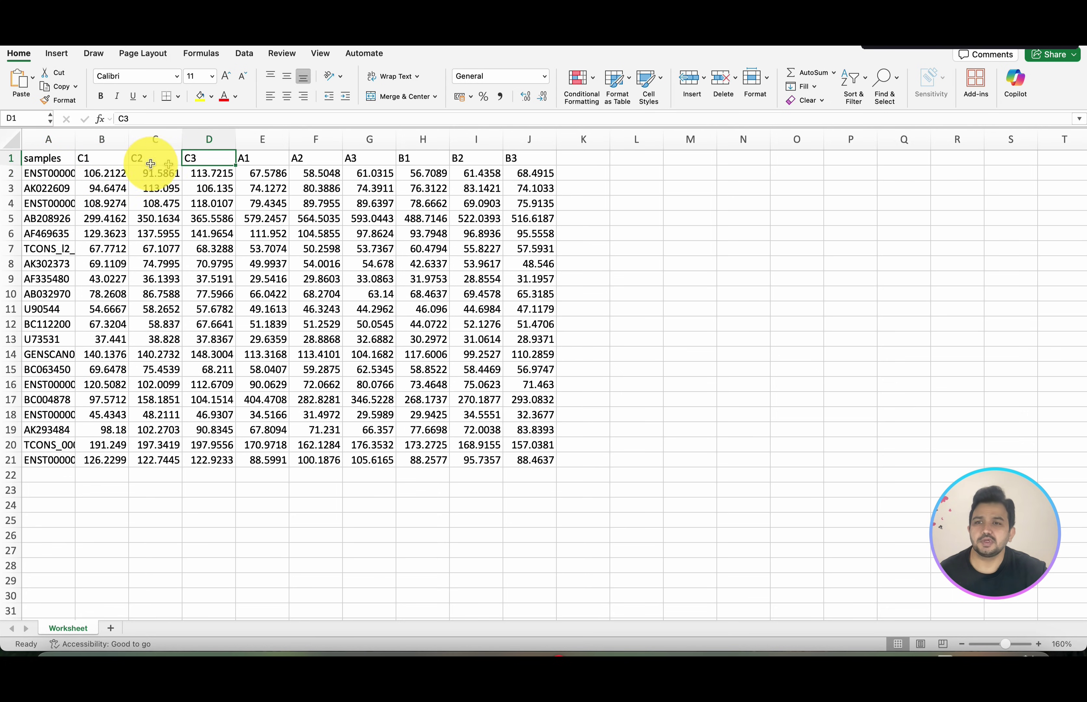
left_click(107, 159)
left_click(155, 158)
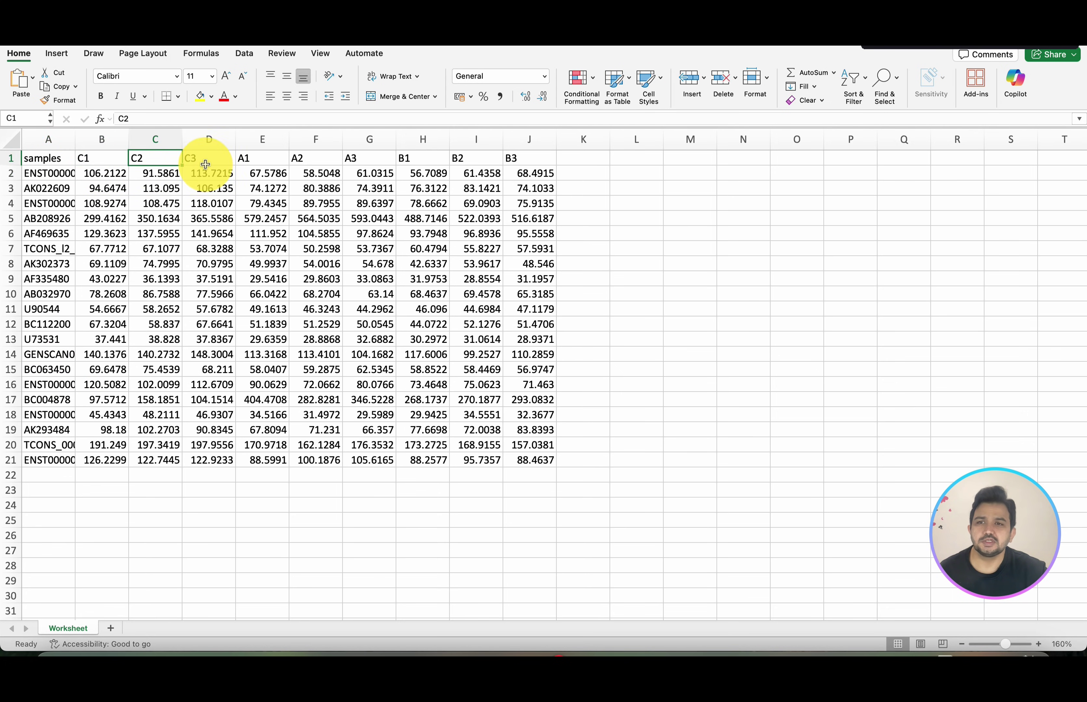
left_click(208, 160)
left_click_drag(108, 157, 344, 162)
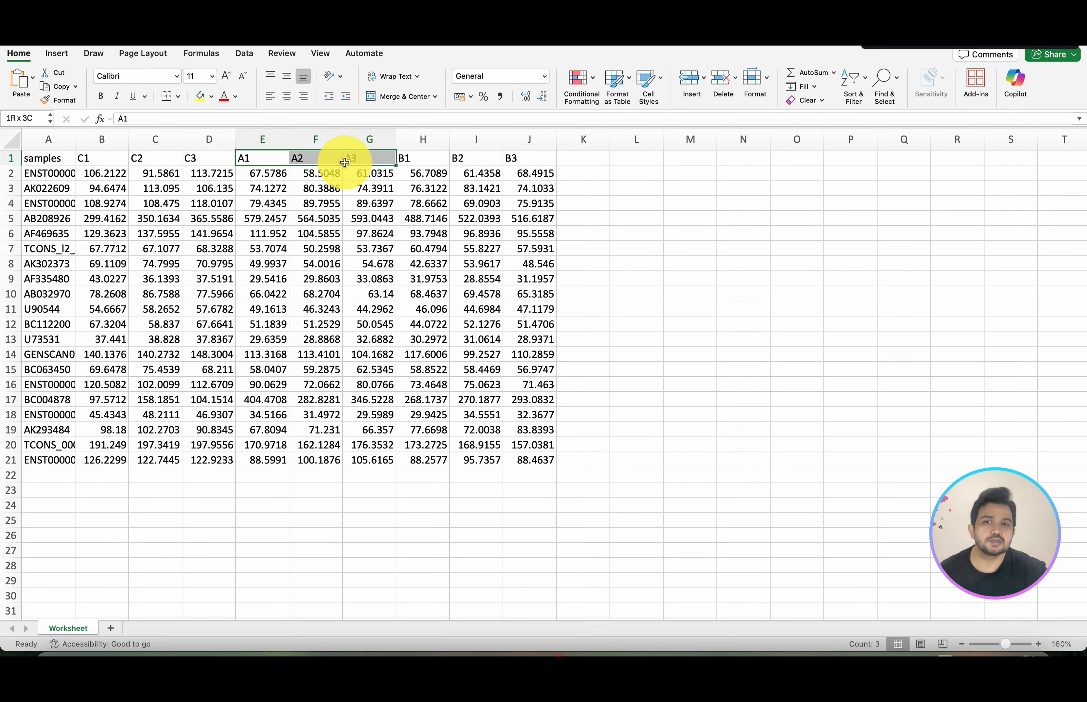
left_click_drag(432, 160, 529, 158)
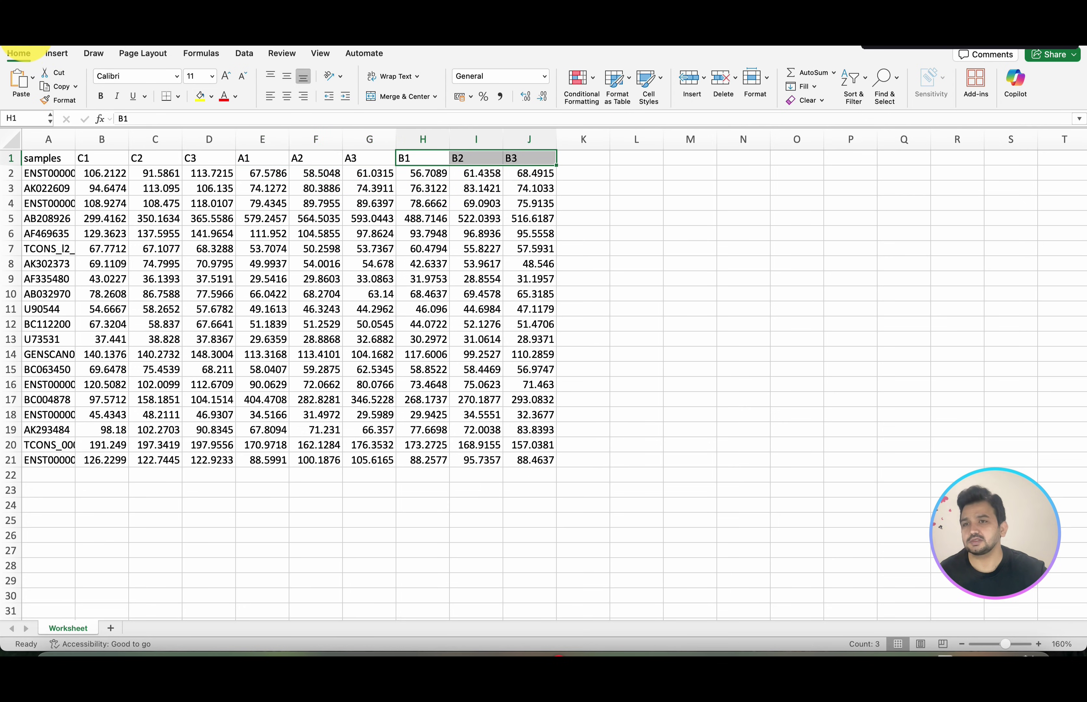
key("super+Tab")
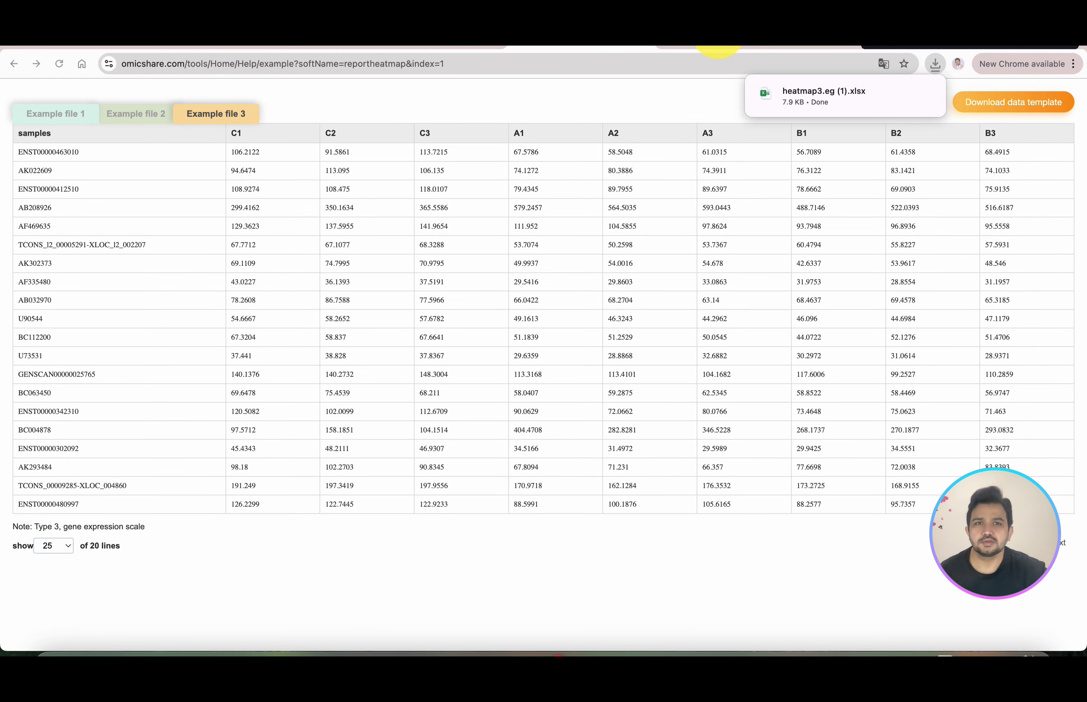
Step: Return to the Dynamic heat map page and upload heatmap3.eg.xlsx from Downloads as input
left_click(717, 45)
left_click(544, 45)
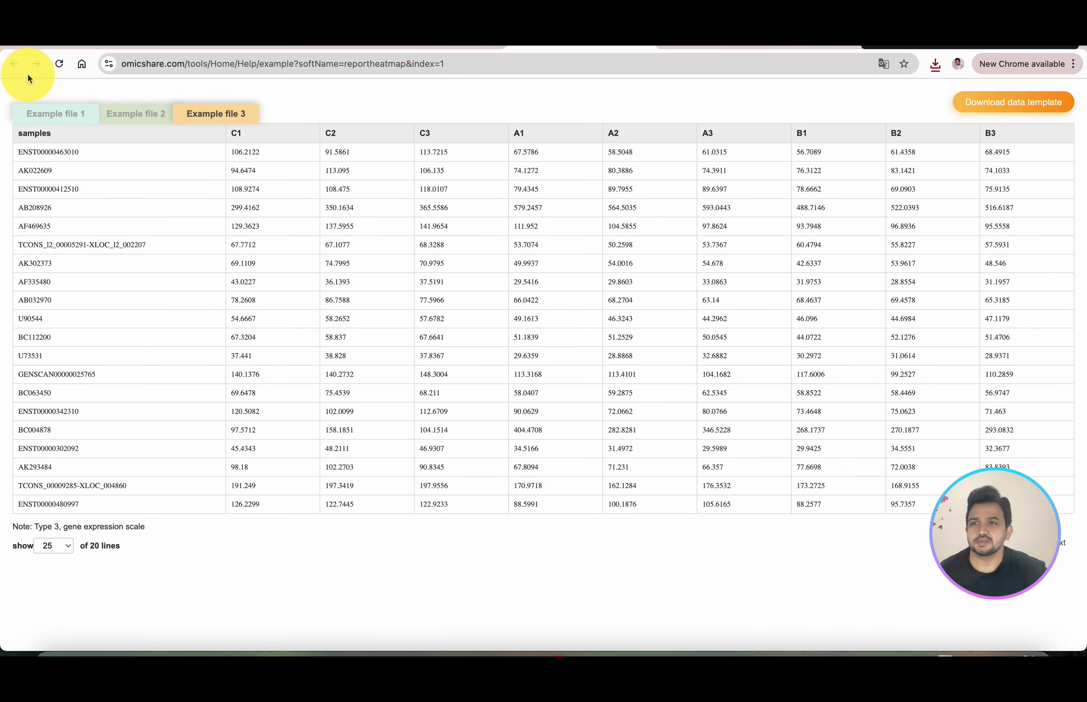
left_click(383, 47)
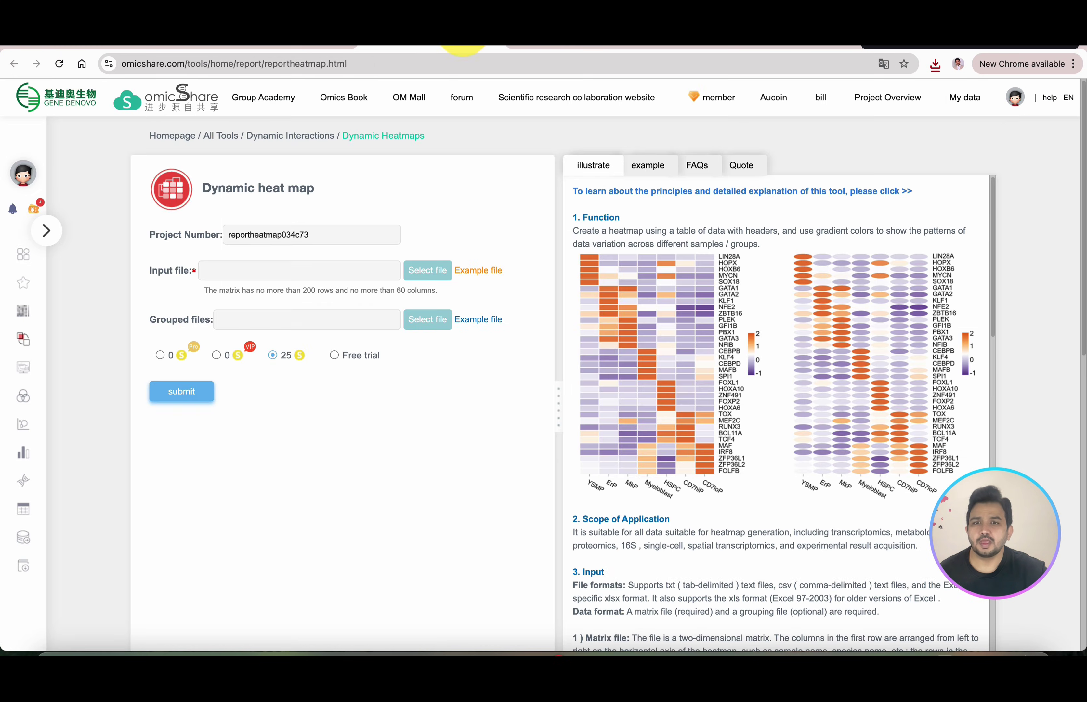
left_click(425, 274)
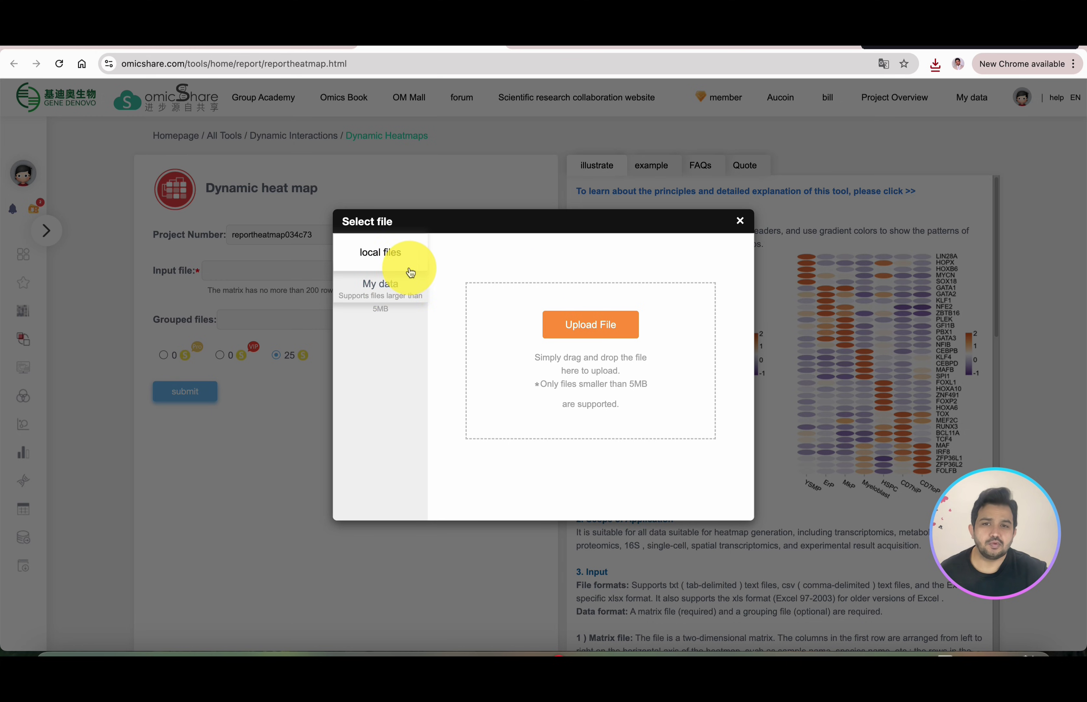
left_click(588, 325)
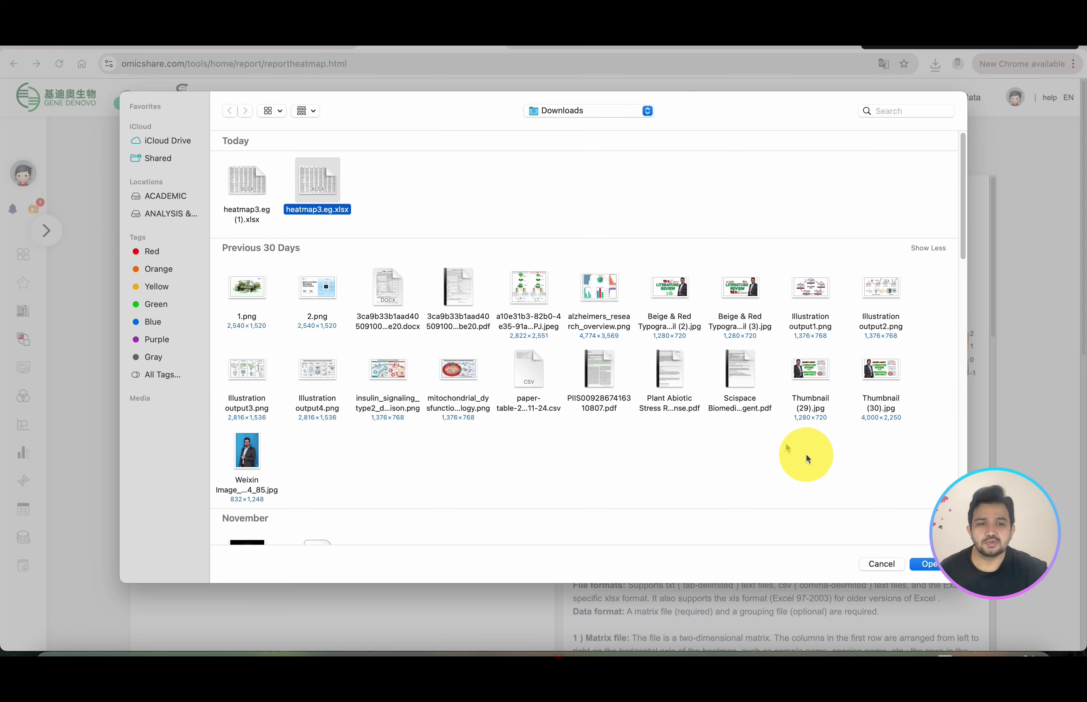
left_click(928, 564)
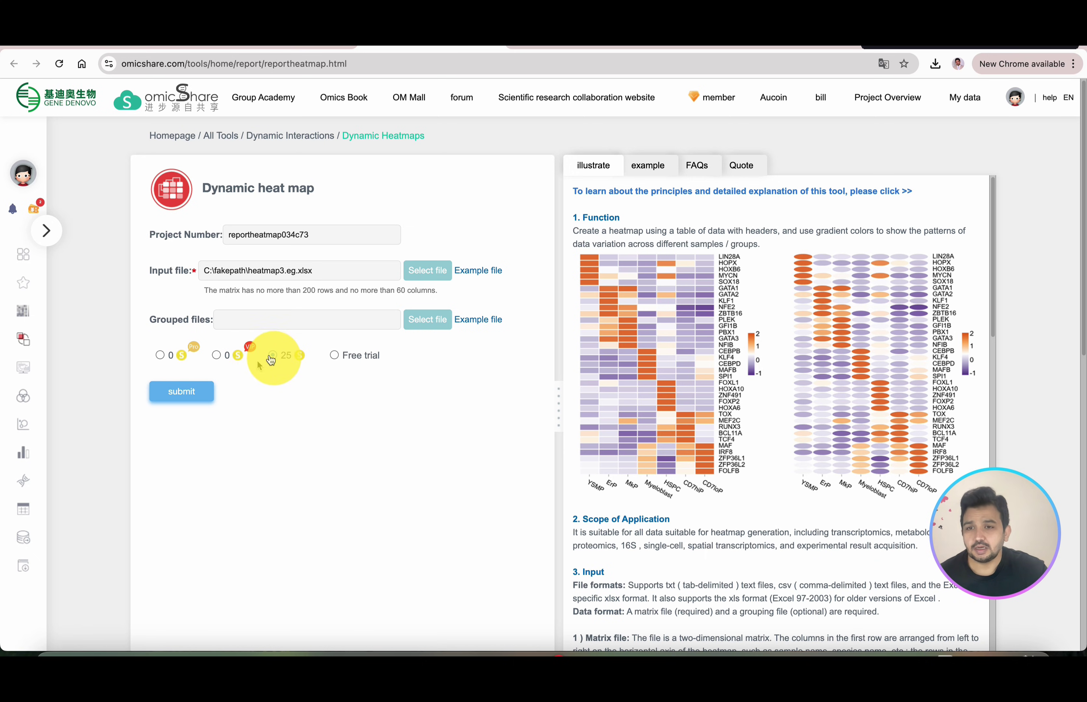
Step: Try submitting with the ProVIP option and dismiss the recharge prompt
left_click(164, 361)
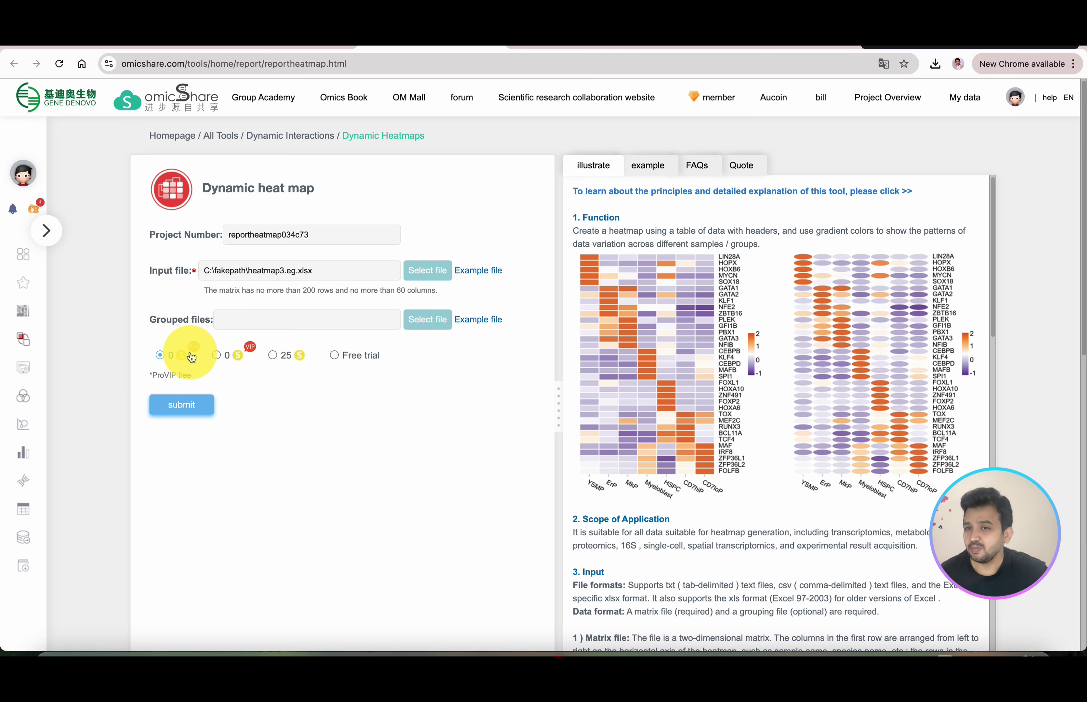
left_click(193, 412)
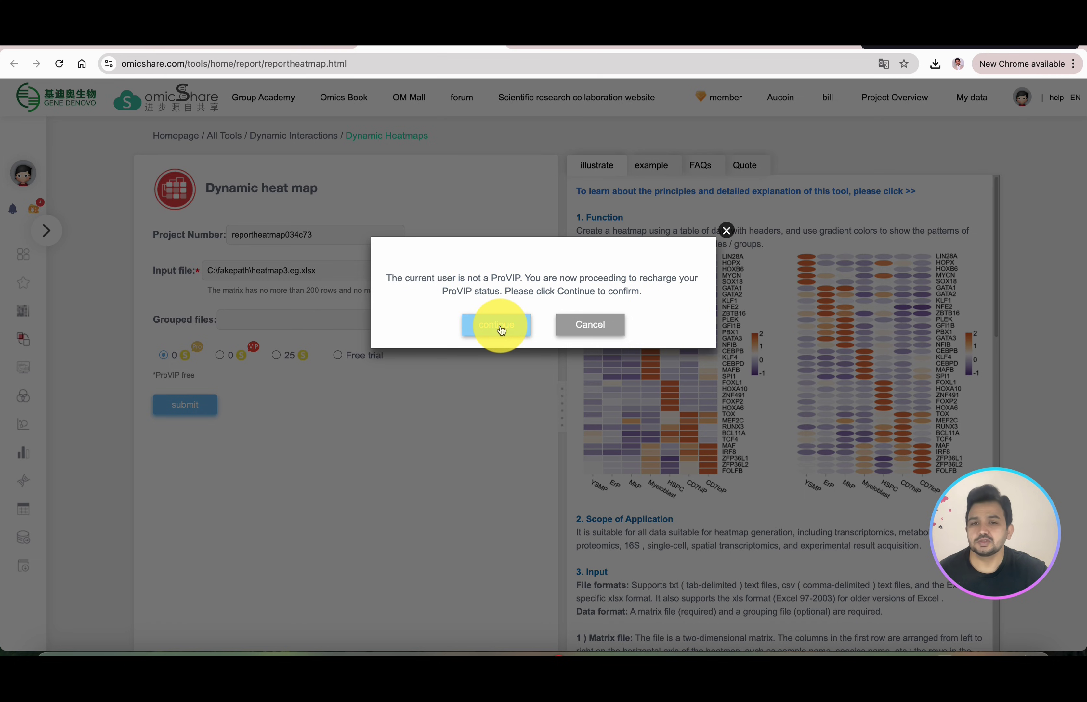
left_click(726, 230)
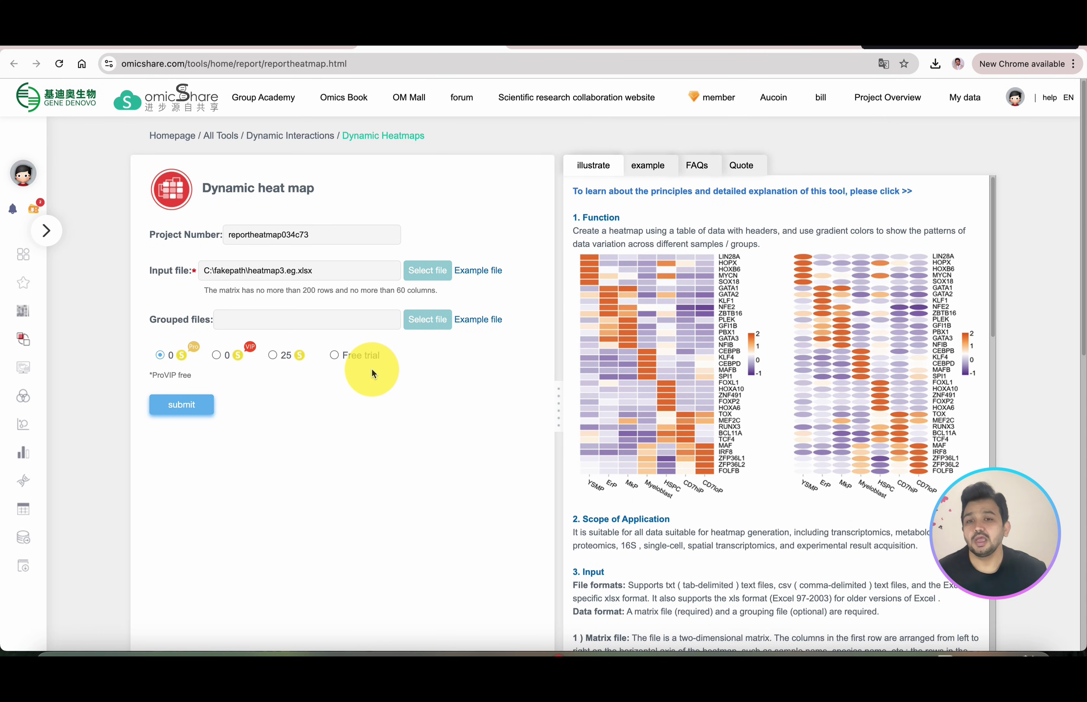
Step: Choose the Free trial option and submit the heatmap job
left_click(335, 356)
left_click(169, 400)
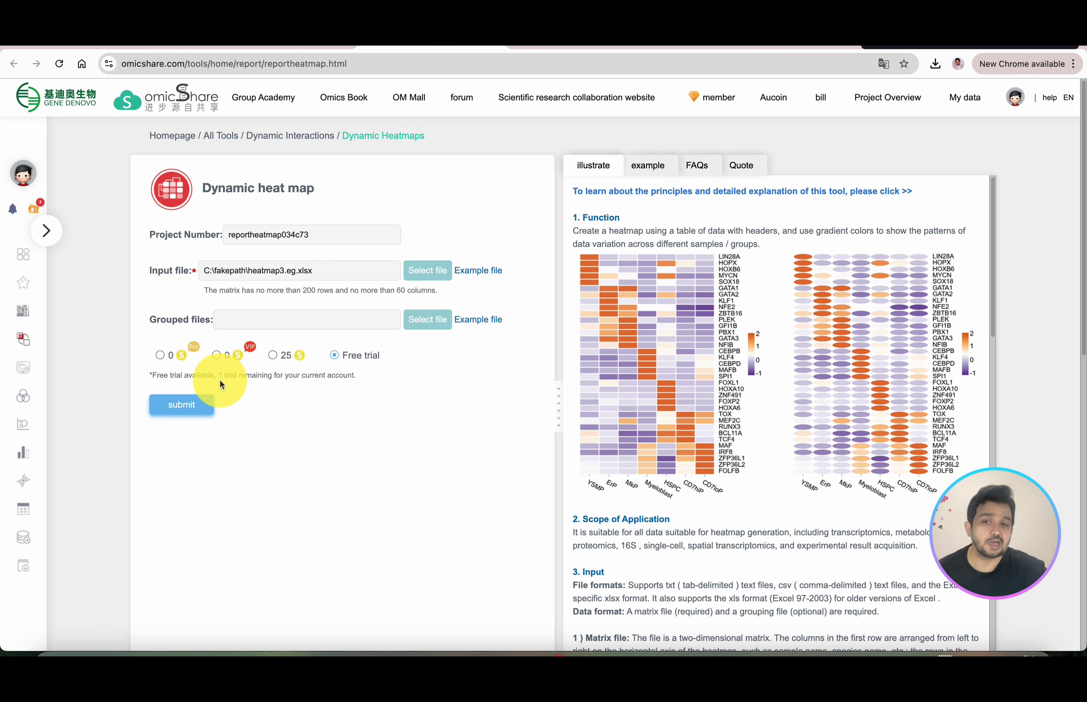
left_click(183, 406)
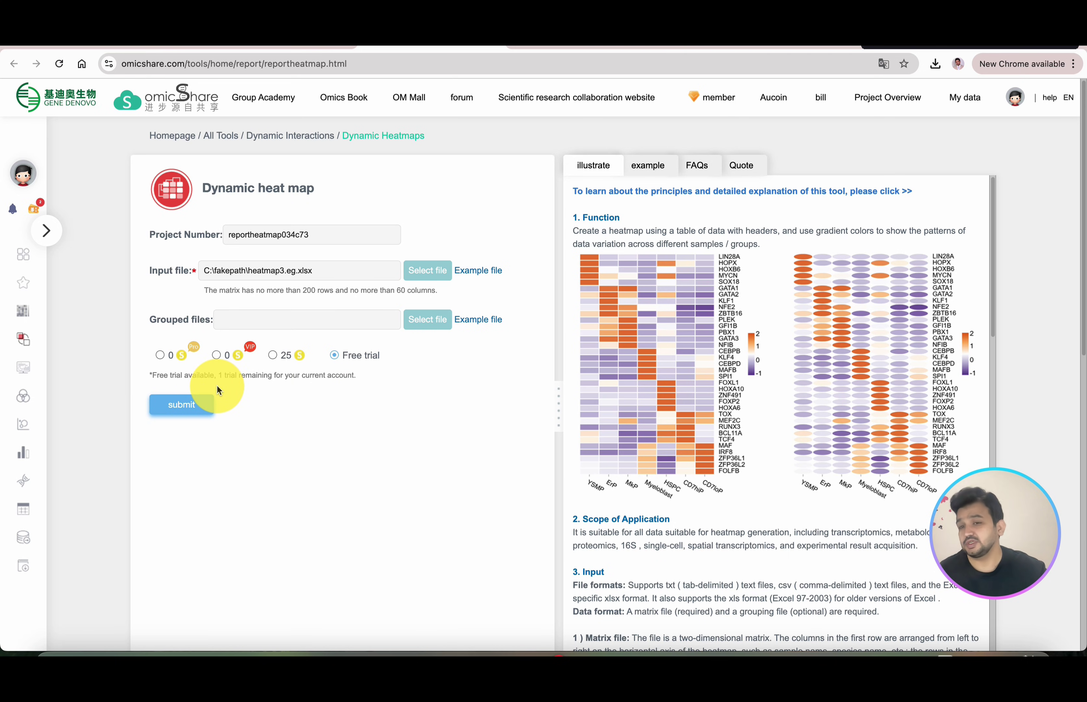
left_click(212, 404)
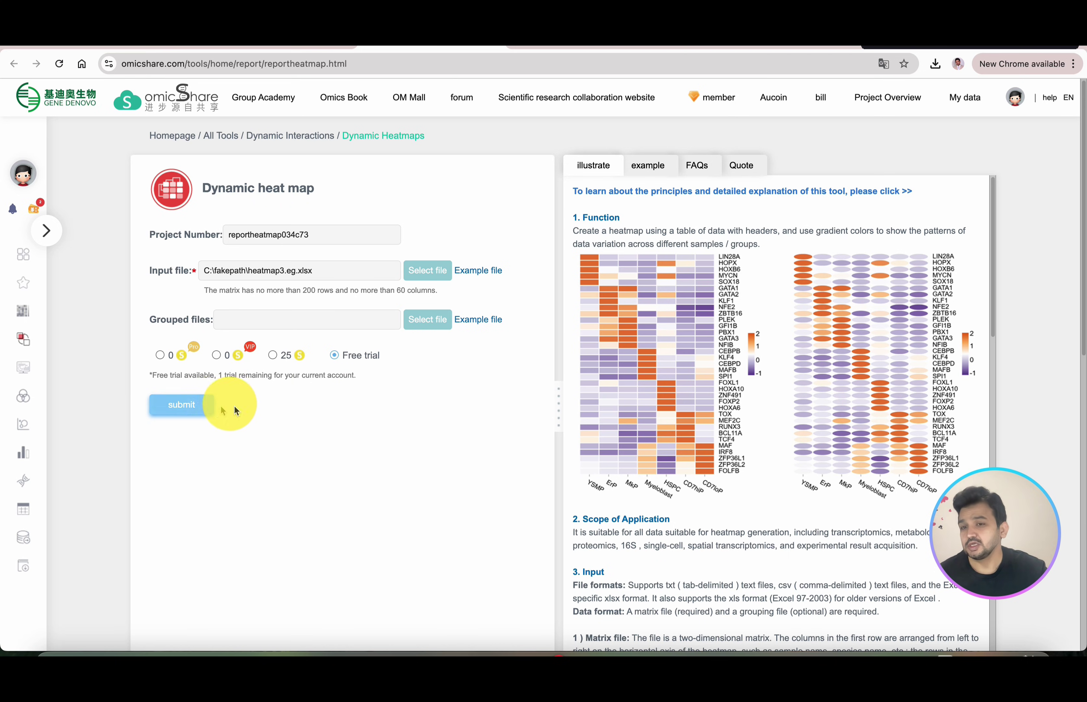
left_click(183, 404)
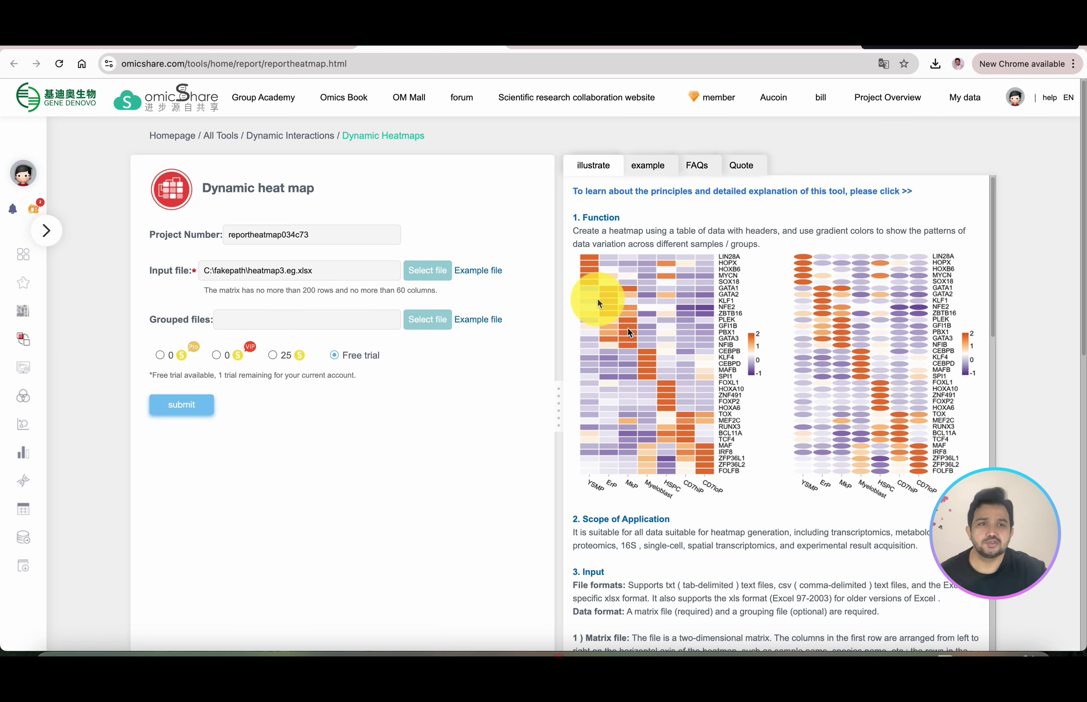
Step: Refresh status in Project Overview and open Graphic Adjustment for project reportheatmap525198
left_click(883, 110)
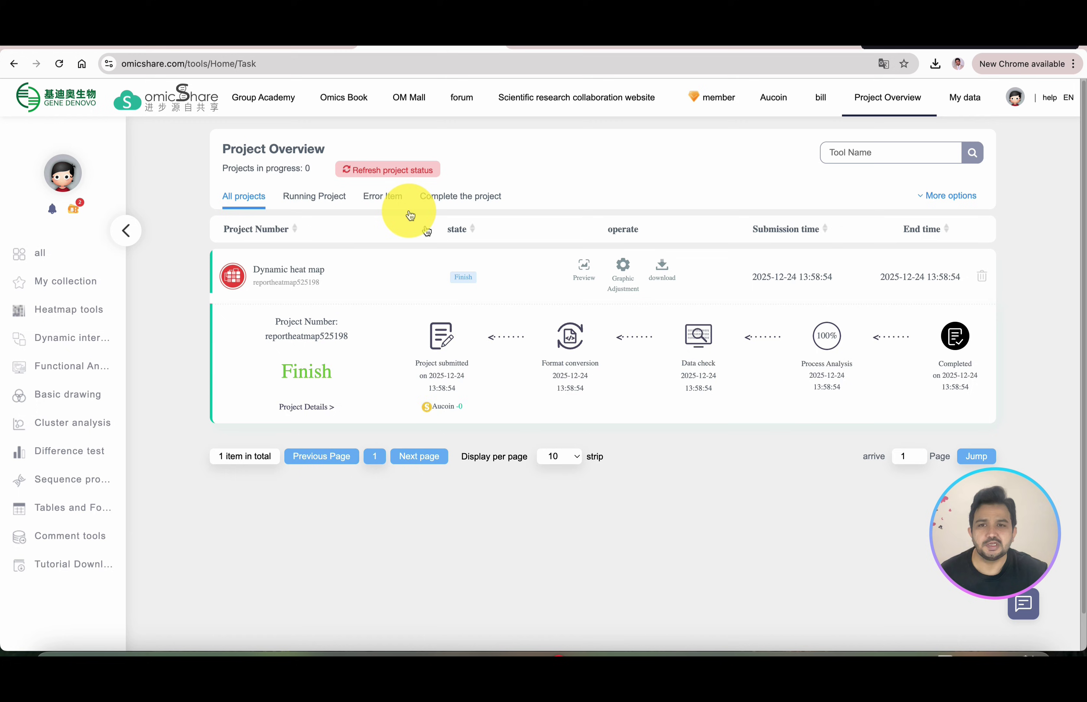
left_click(389, 170)
left_click(391, 172)
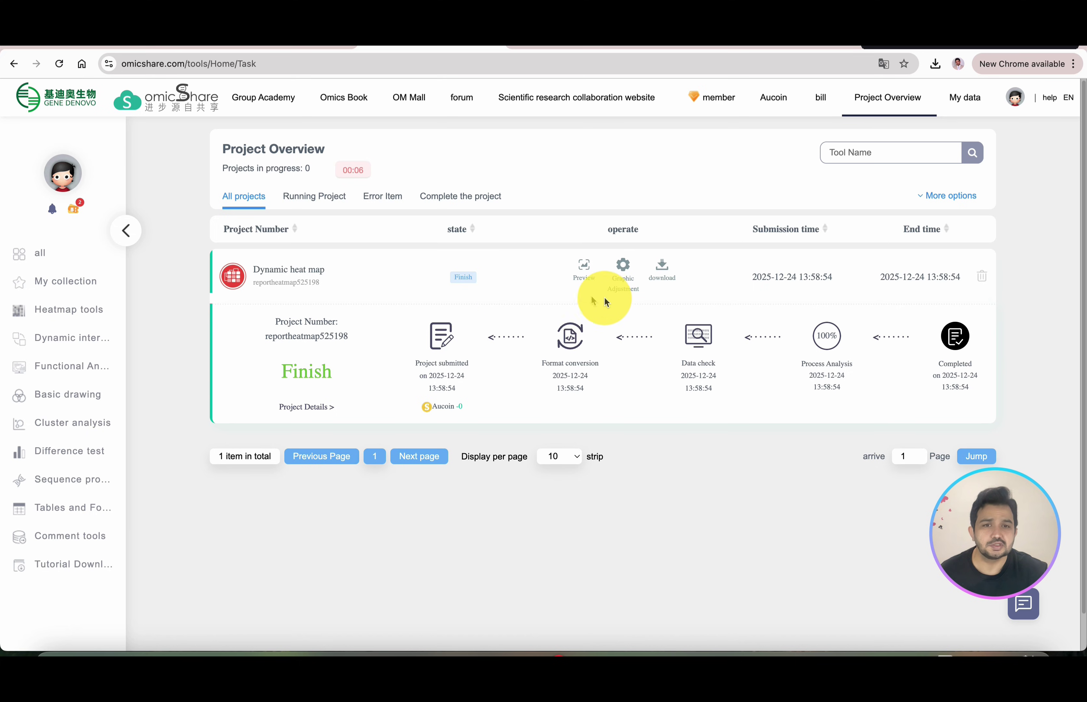
left_click(625, 276)
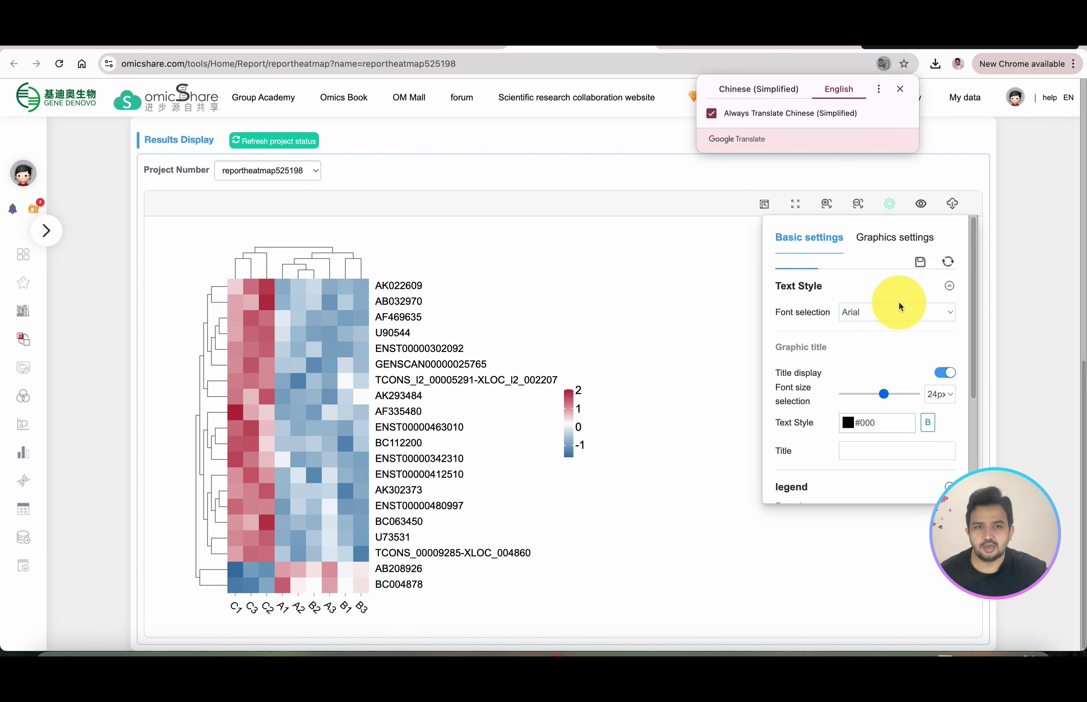
Step: Try Times New Roman as the chart font, then revert to Arial
left_click(908, 313)
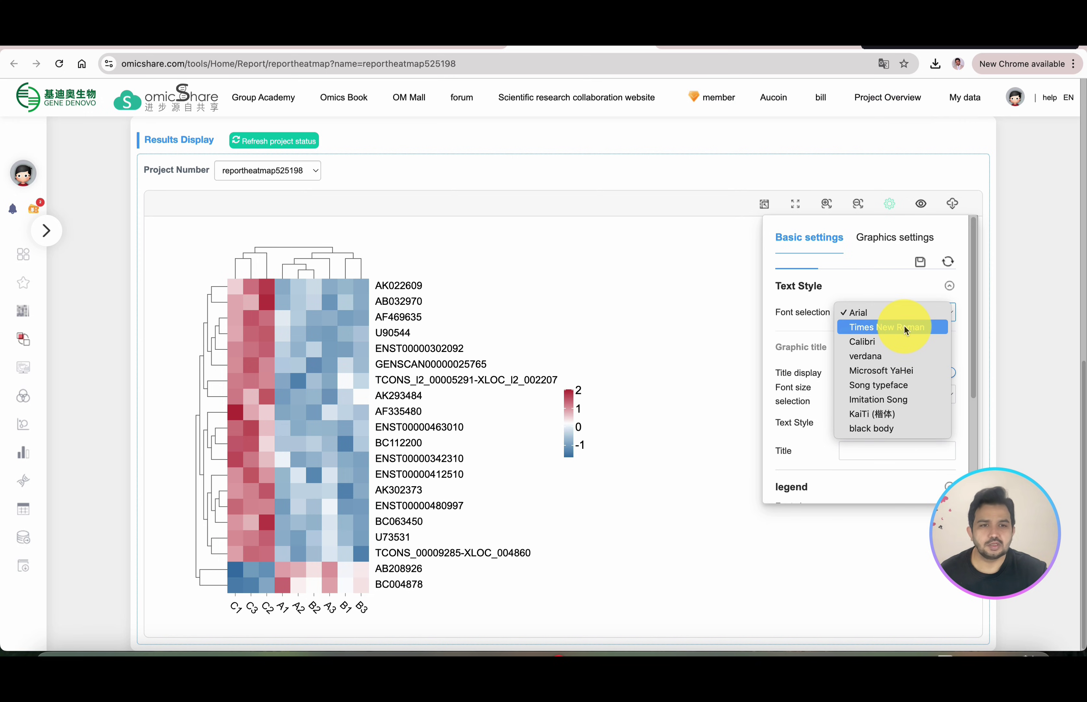
left_click(905, 327)
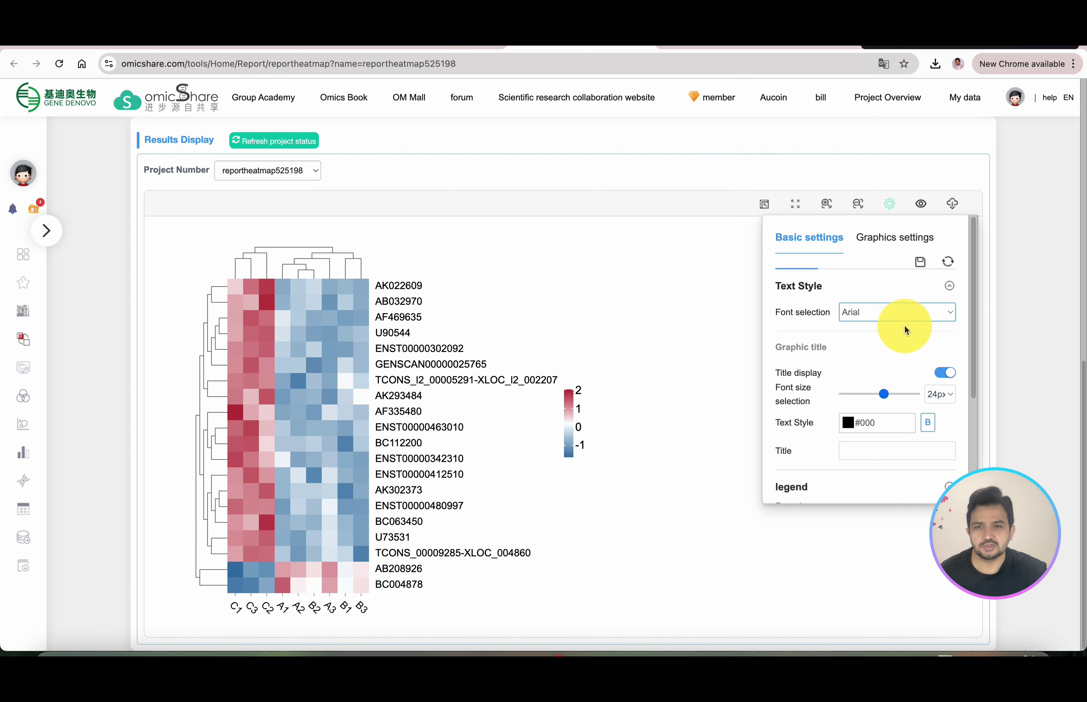
left_click(926, 307)
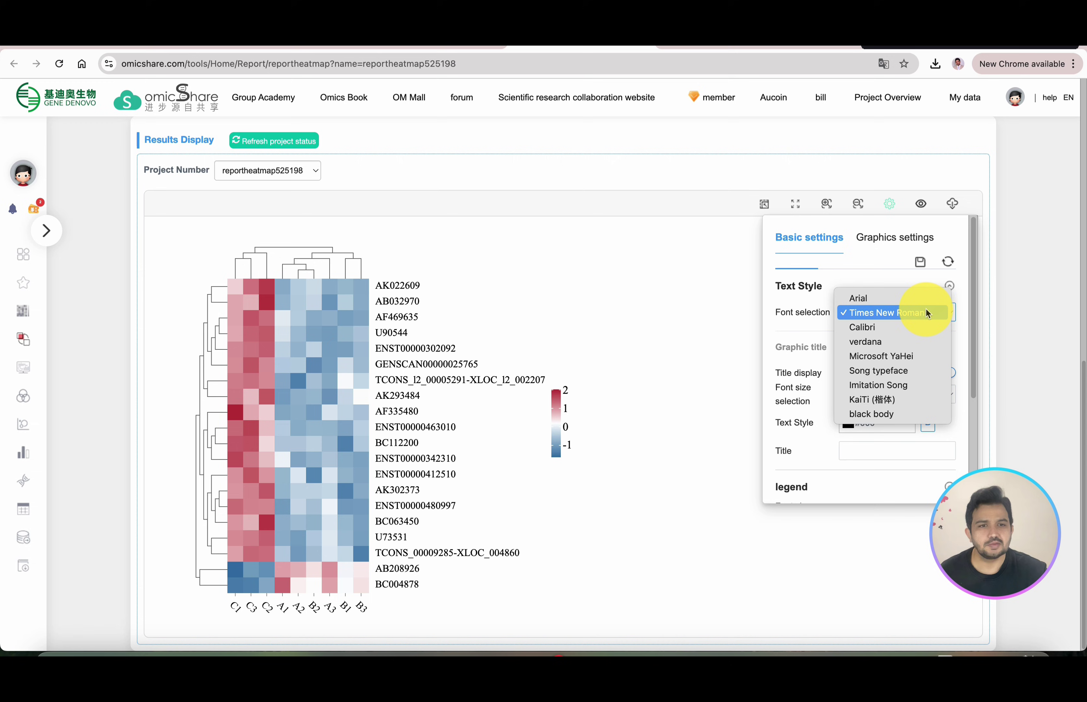
left_click(914, 299)
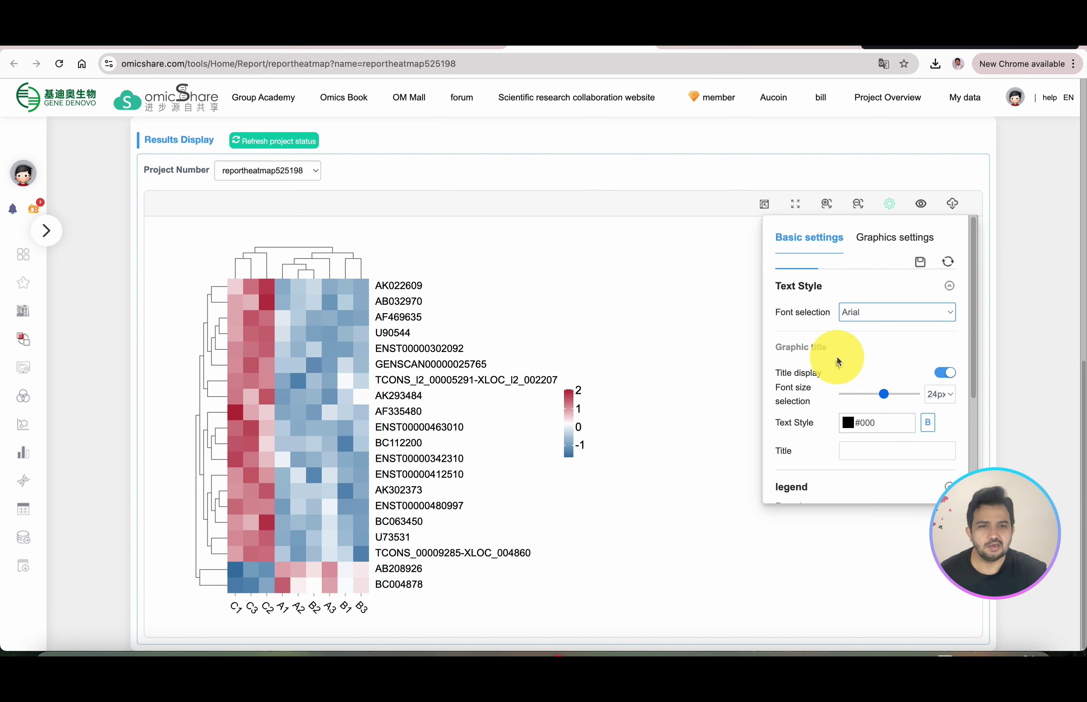
Step: Enlarge the title font to 29px and colour the title dark red #a82424
scroll(852, 373, "down", 1)
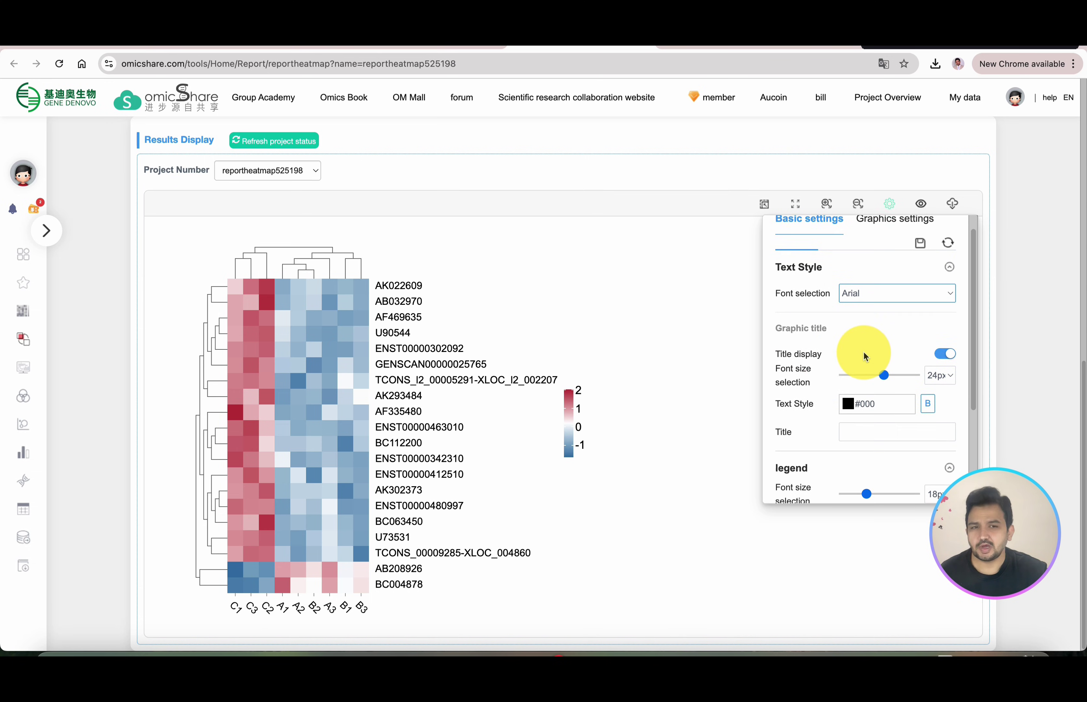
scroll(865, 355, "down", 1)
left_click(944, 345)
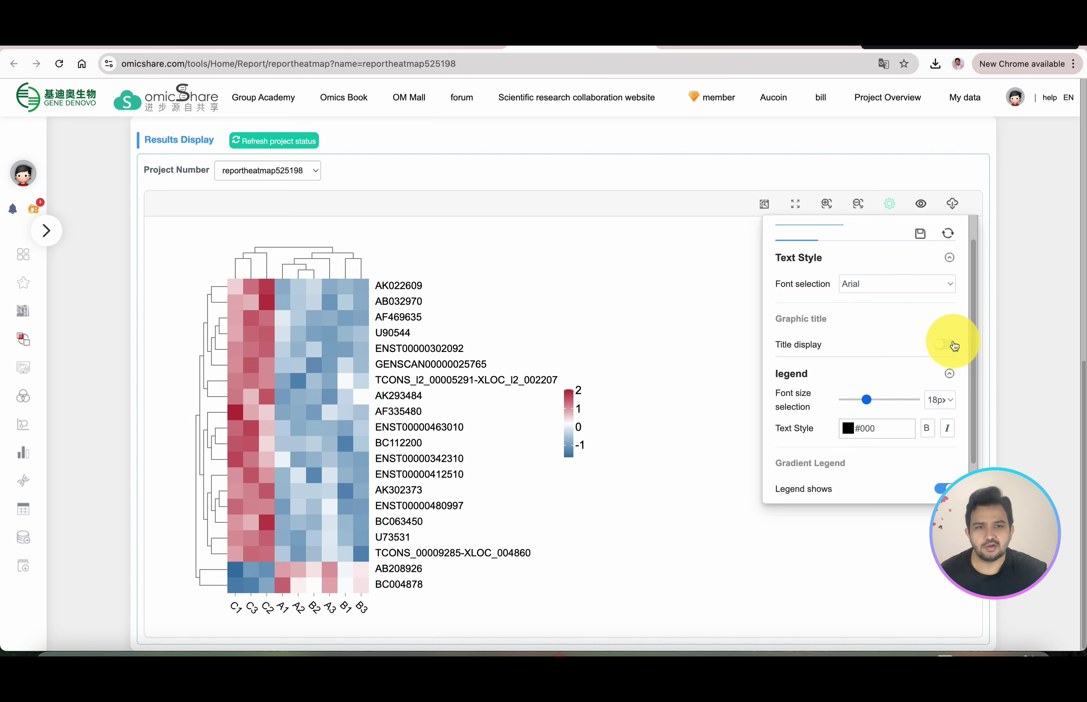
left_click(945, 345)
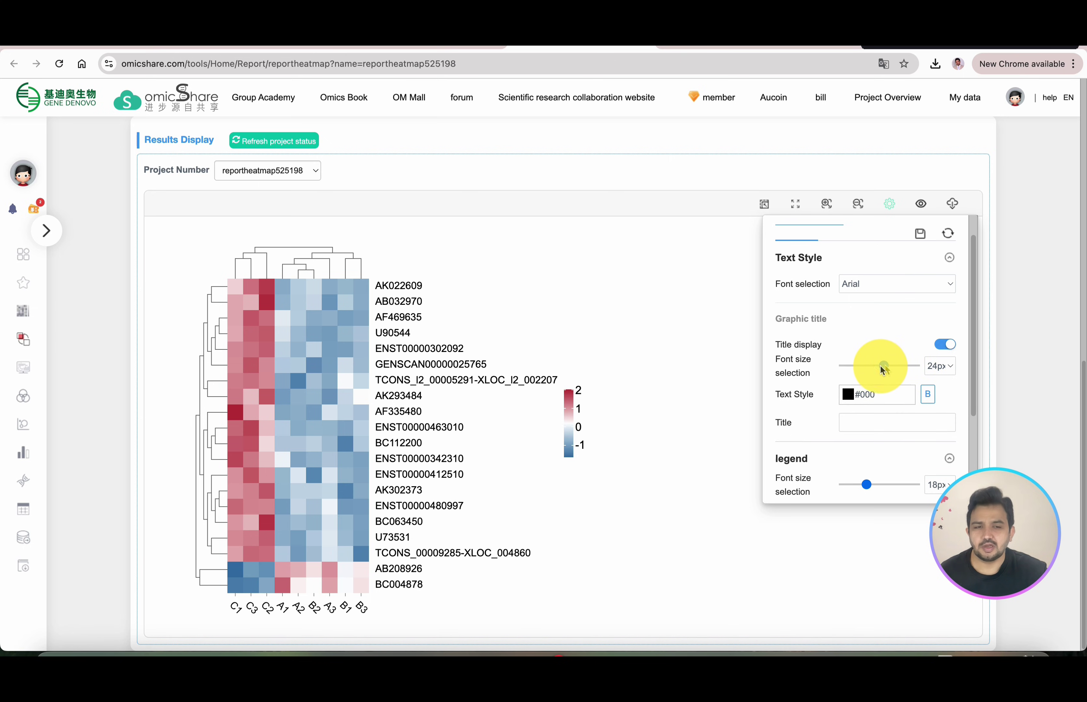
left_click_drag(891, 366, 898, 363)
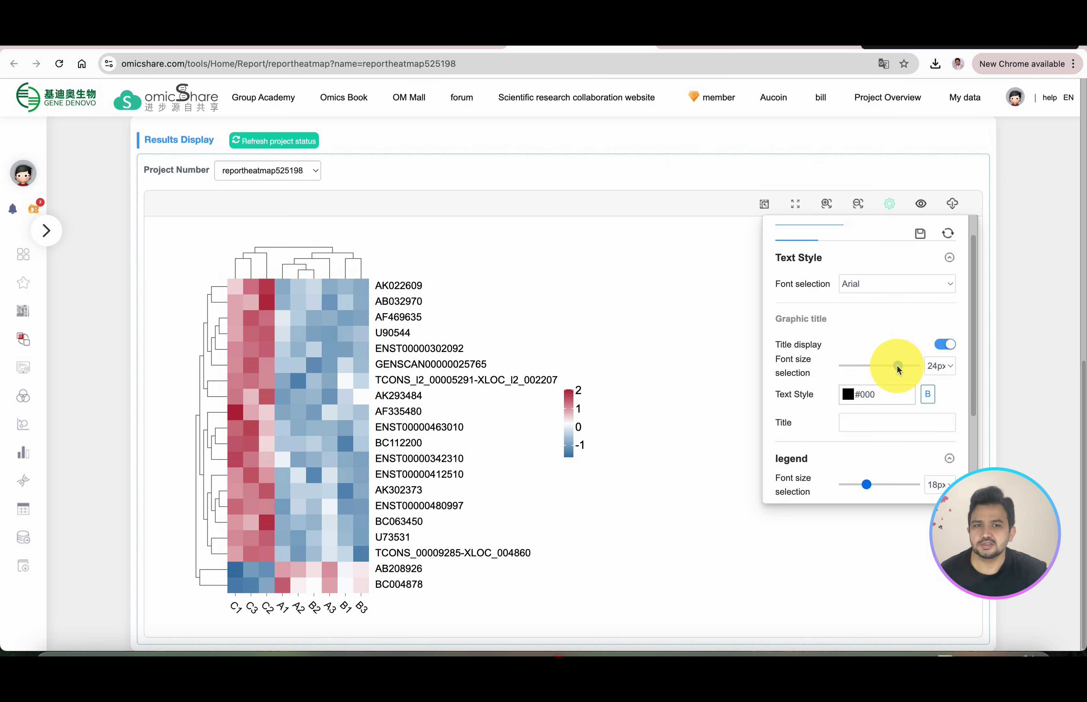
scroll(858, 393, "down", 2)
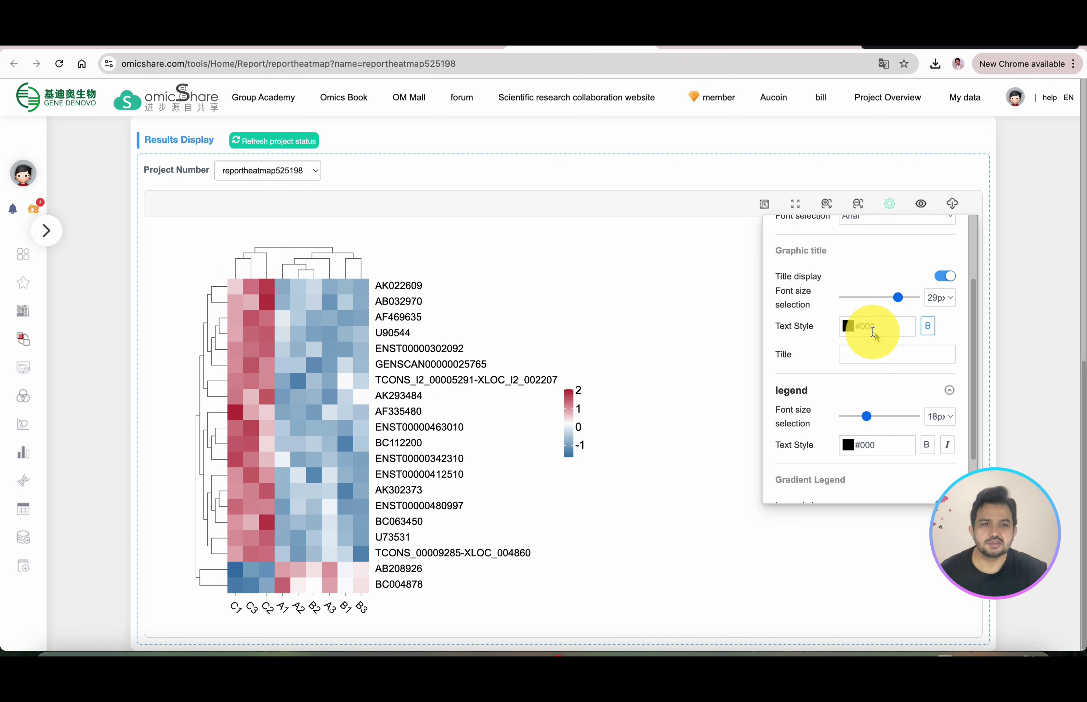
left_click(851, 331)
left_click(990, 371)
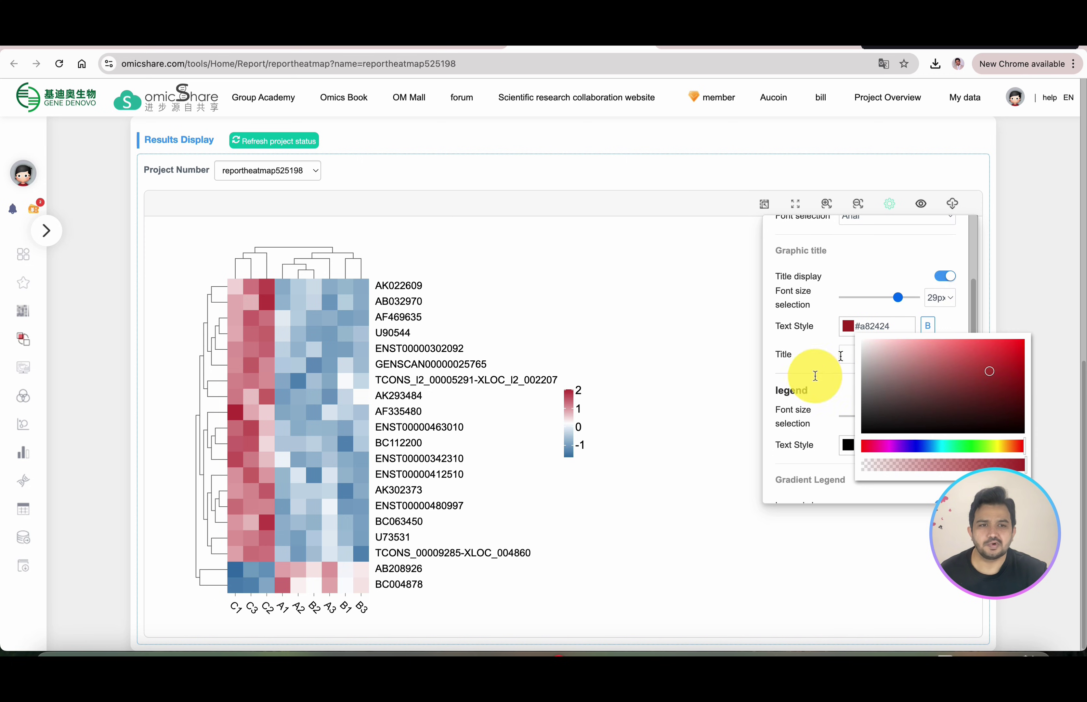
Step: Switch off Legend shows so the colour legend disappears
left_click(749, 337)
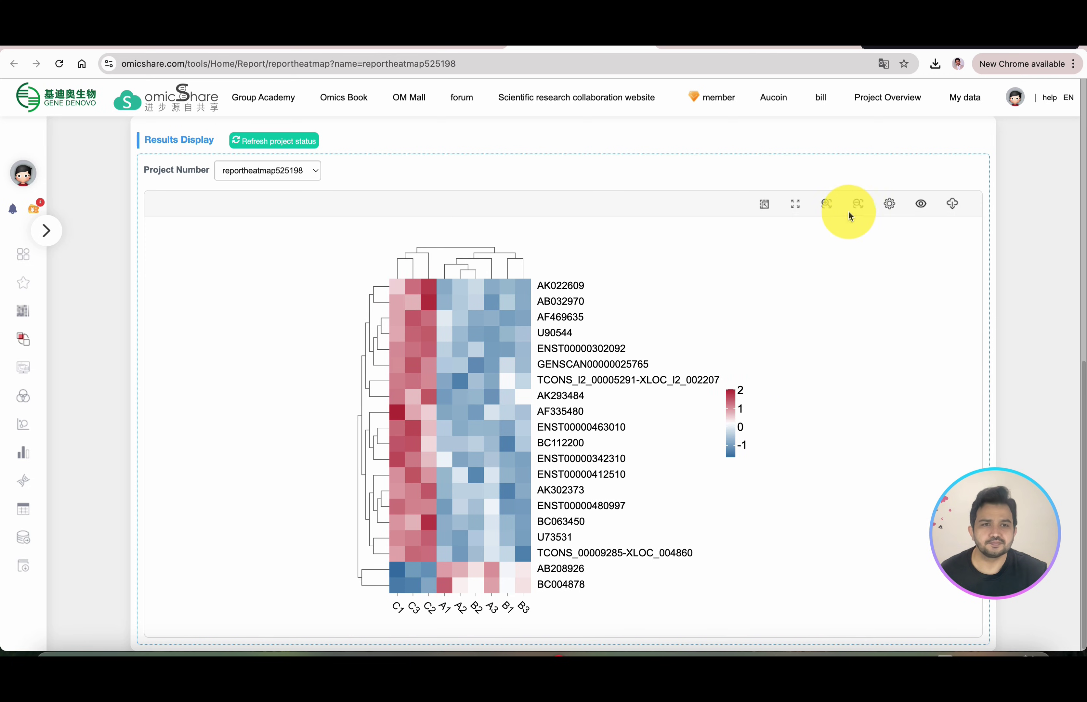
scroll(835, 219, "up", 2)
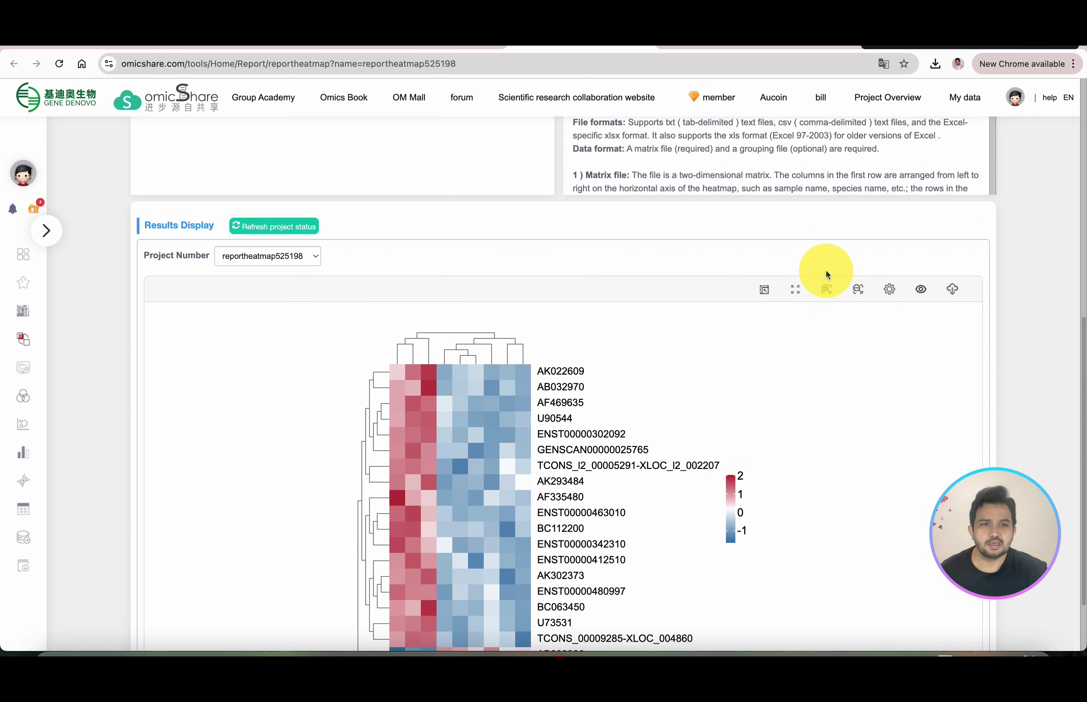
left_click(896, 295)
scroll(771, 388, "down", 2)
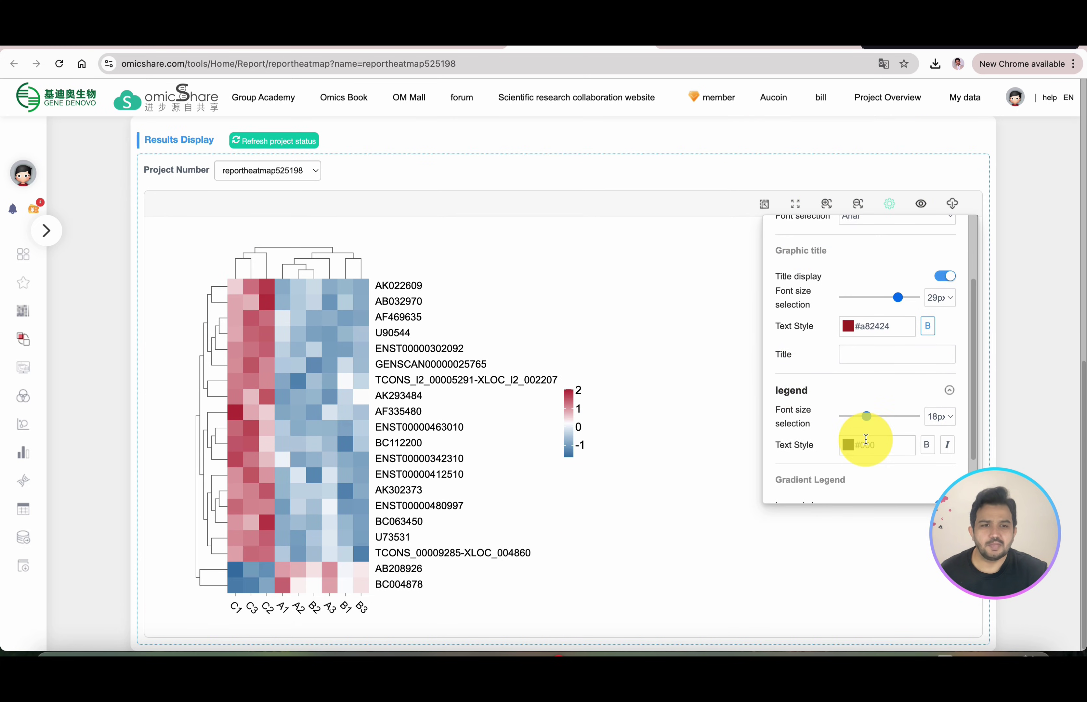
scroll(918, 363, "down", 1)
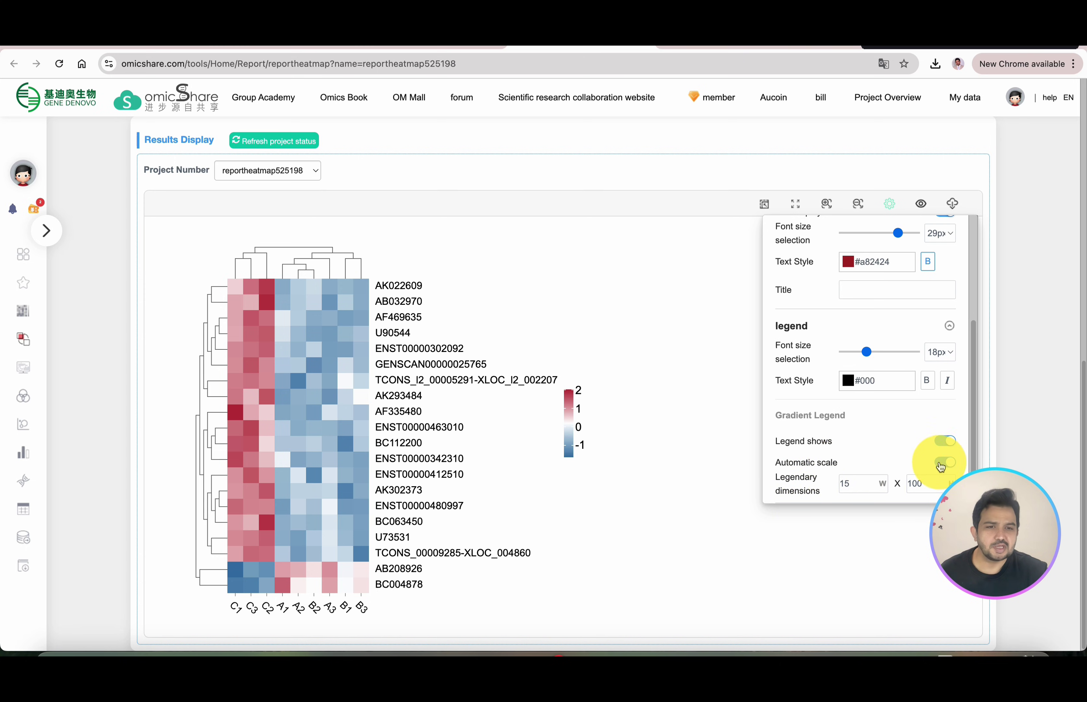
scroll(934, 453, "up", 1)
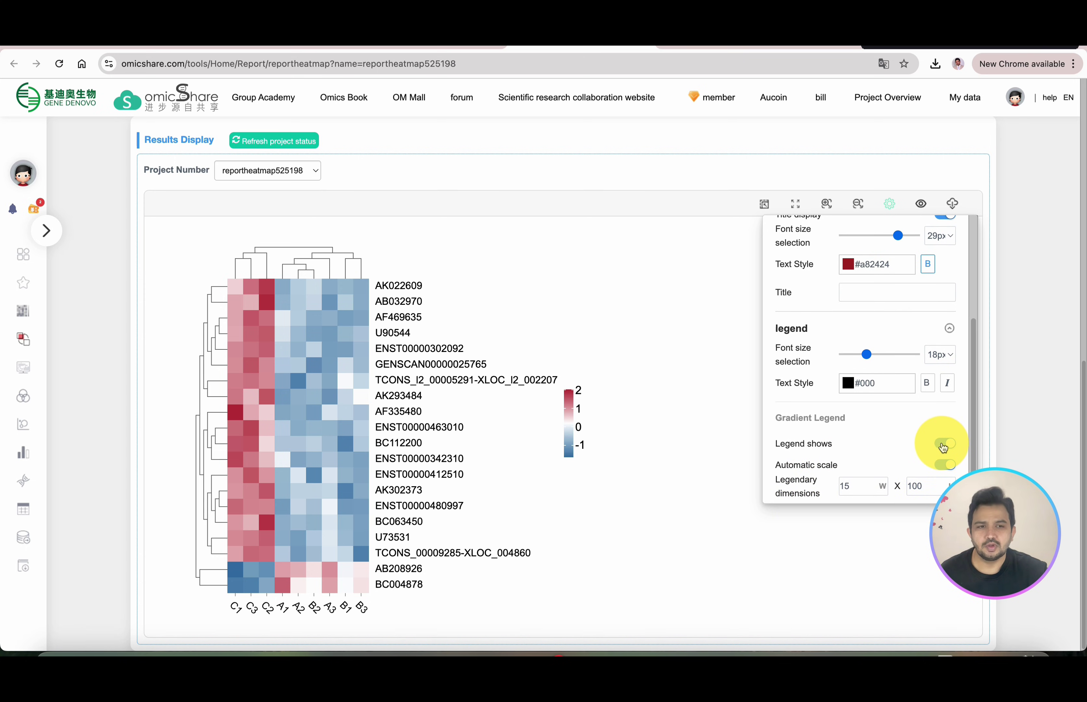
left_click(944, 445)
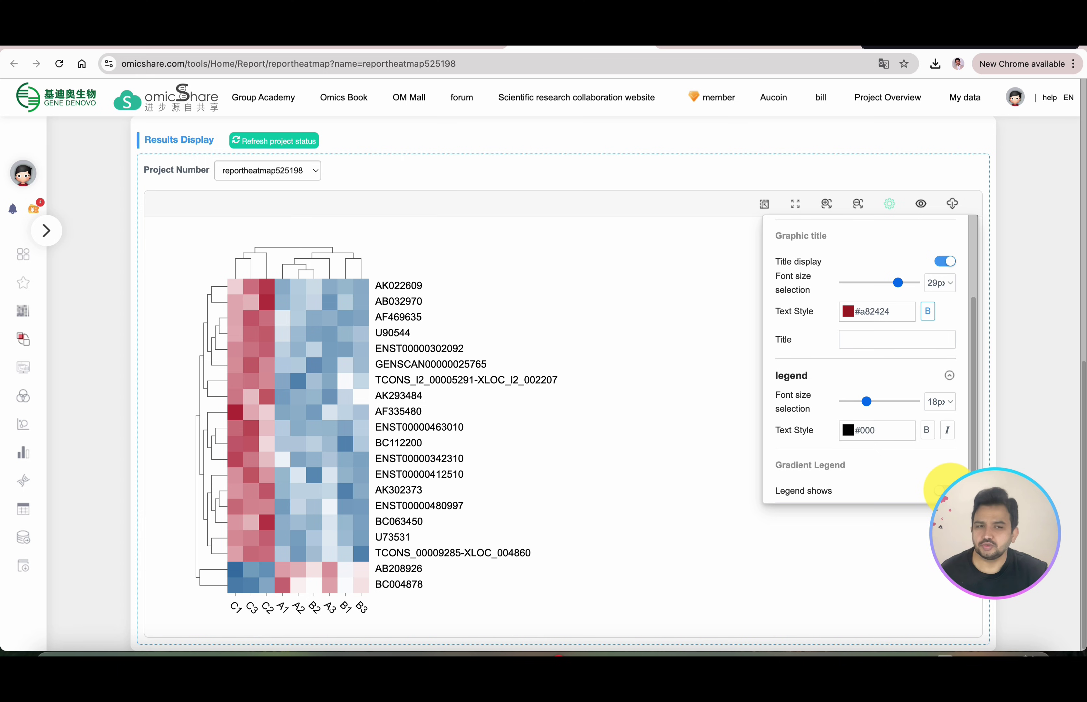
Step: Turn the heatmap's colour legend back on
left_click(944, 490)
scroll(878, 444, "up", 3)
scroll(896, 382, "up", 10)
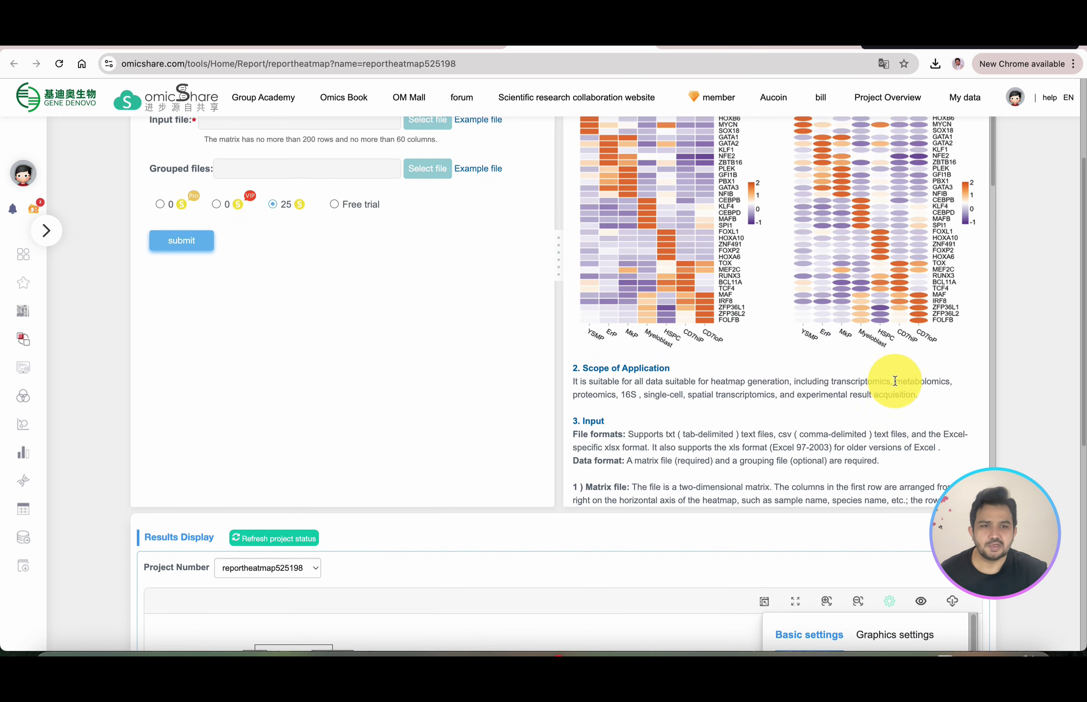
scroll(896, 381, "down", 8)
scroll(1028, 383, "down", 9)
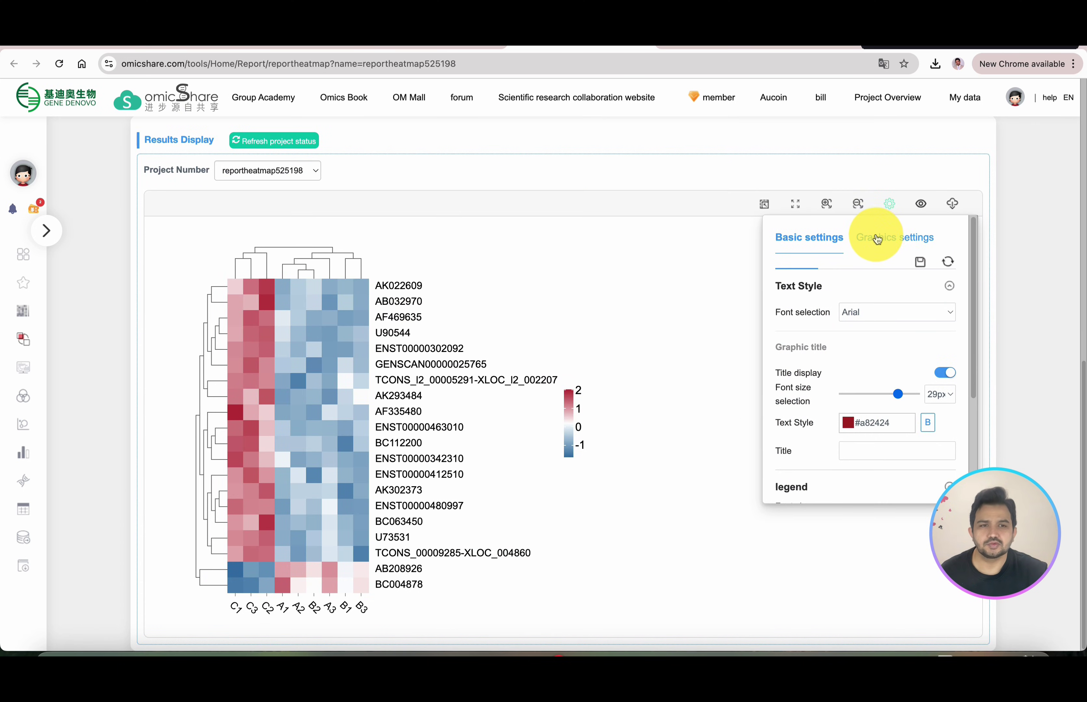
Step: Change the heatmap cell shape to round
left_click(893, 238)
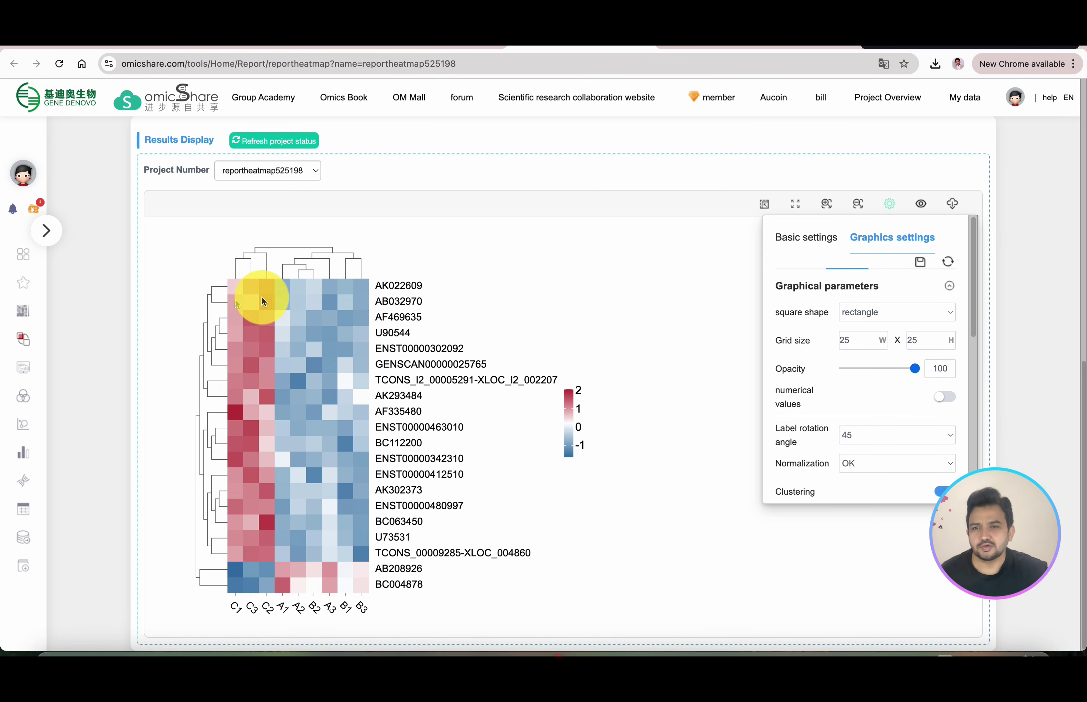
left_click(930, 313)
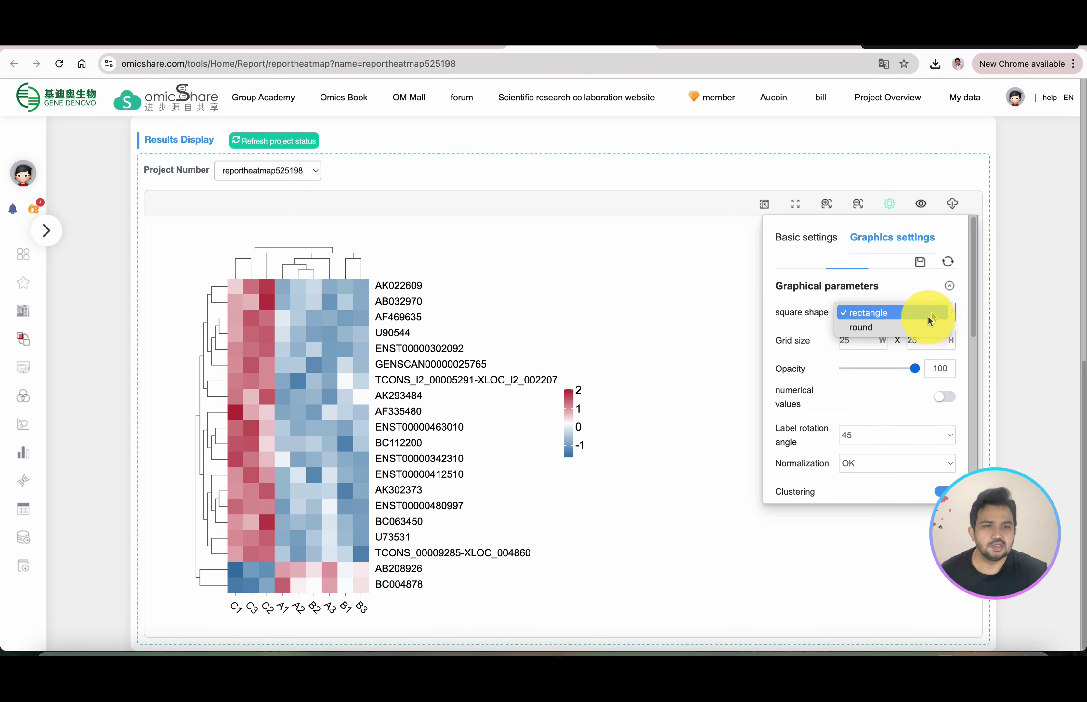
left_click(911, 327)
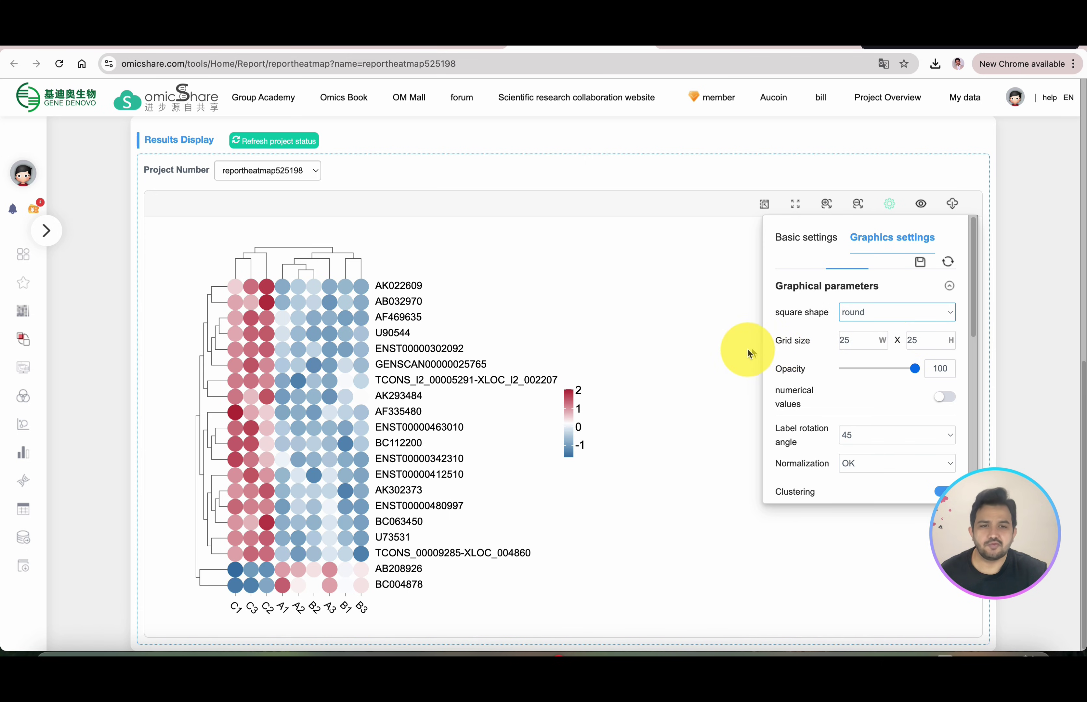
scroll(868, 364, "down", 1)
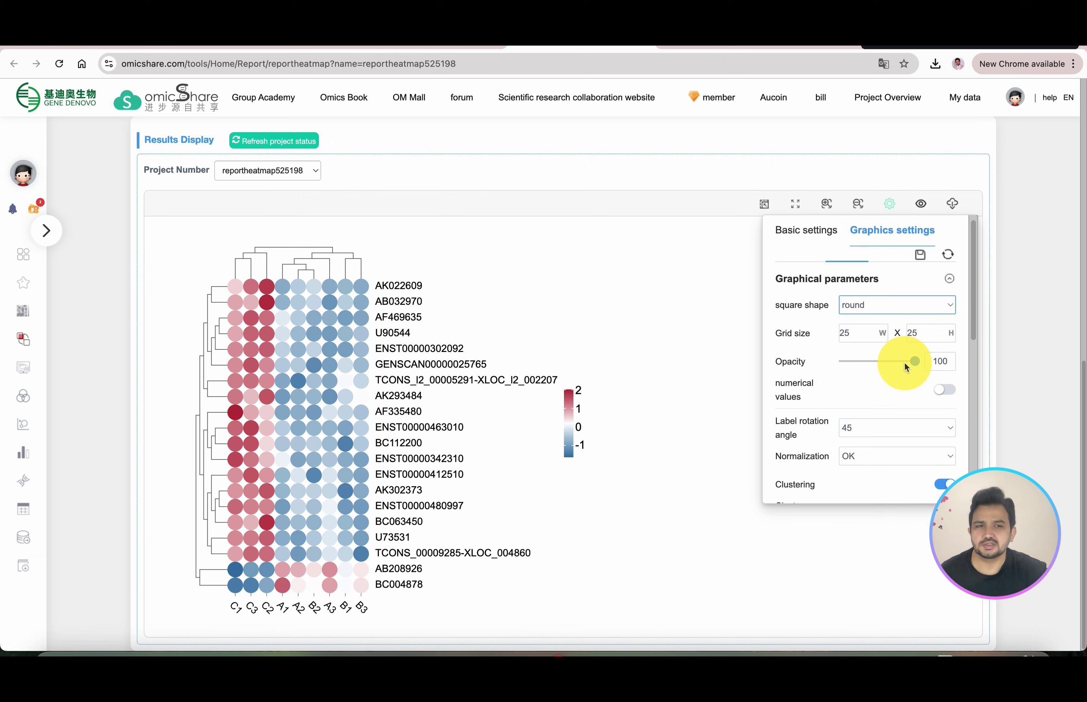
scroll(866, 368, "down", 4)
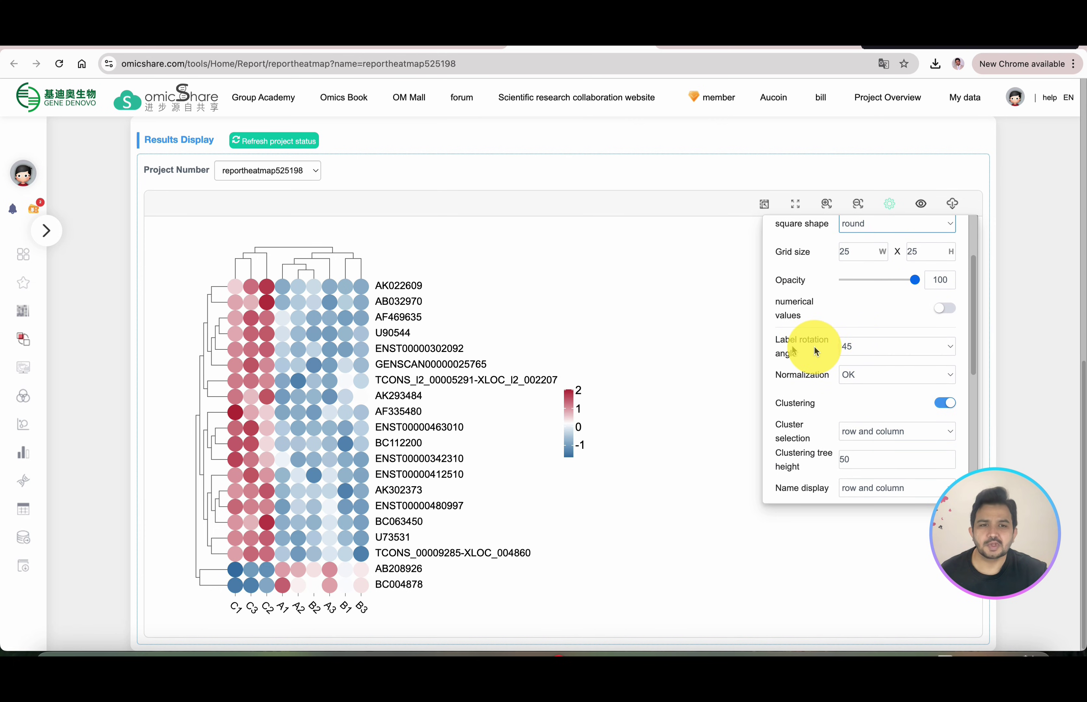
scroll(834, 348, "down", 1)
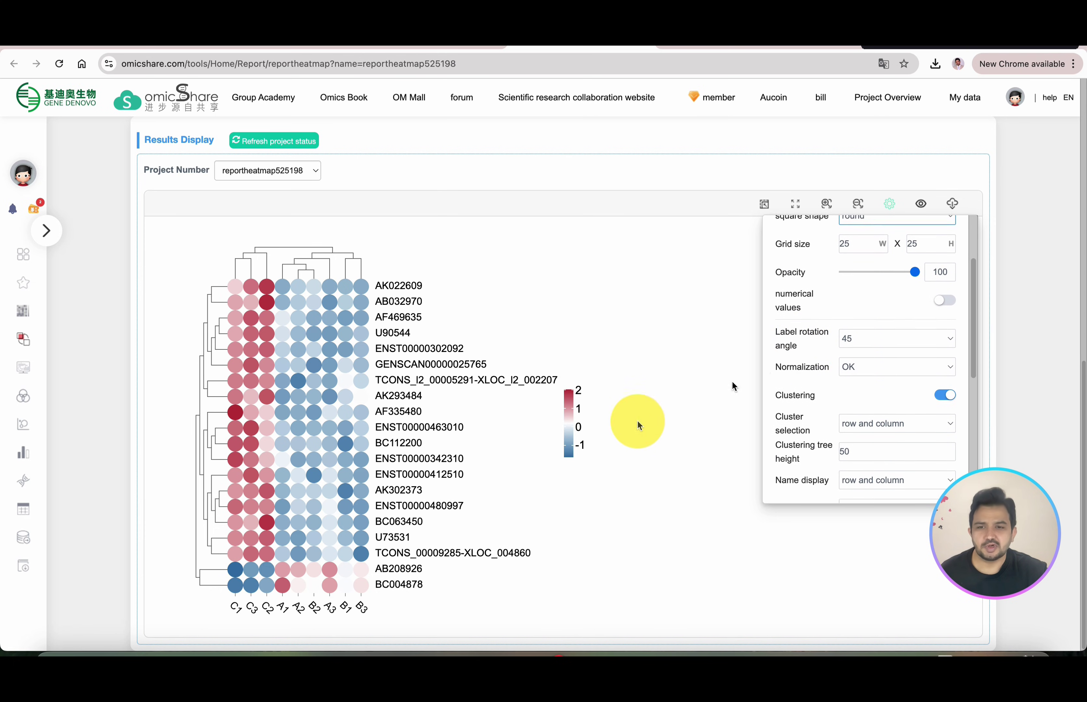
Step: Set the column label rotation angle to 90 degrees
left_click(899, 337)
left_click(884, 364)
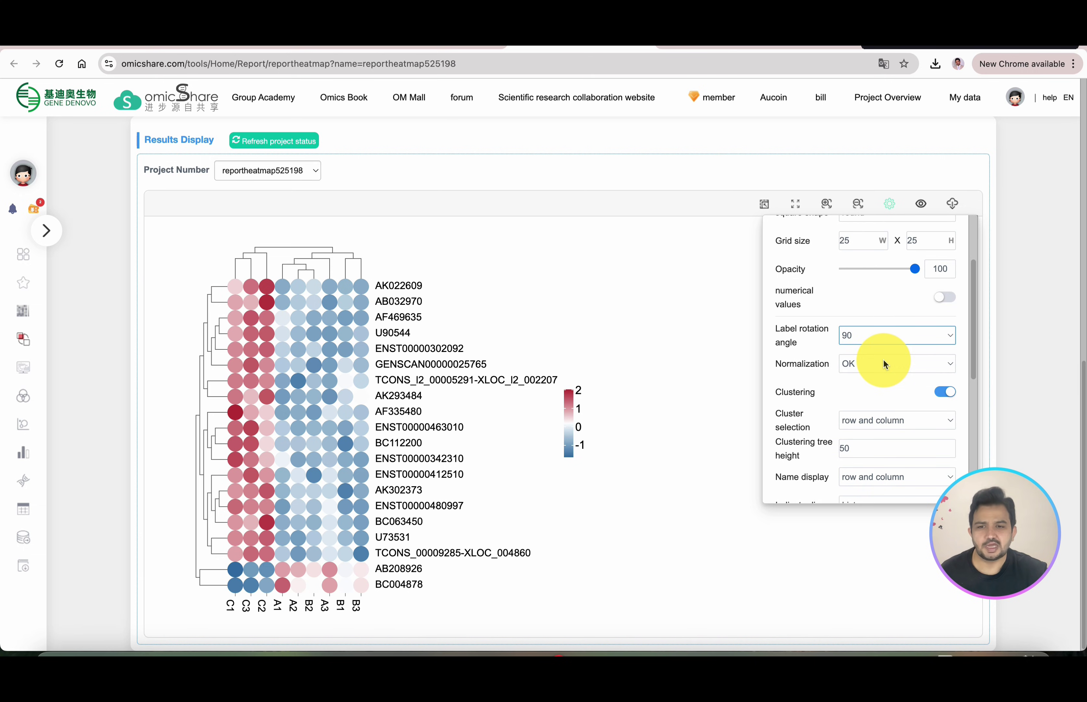
scroll(845, 431, "down", 2)
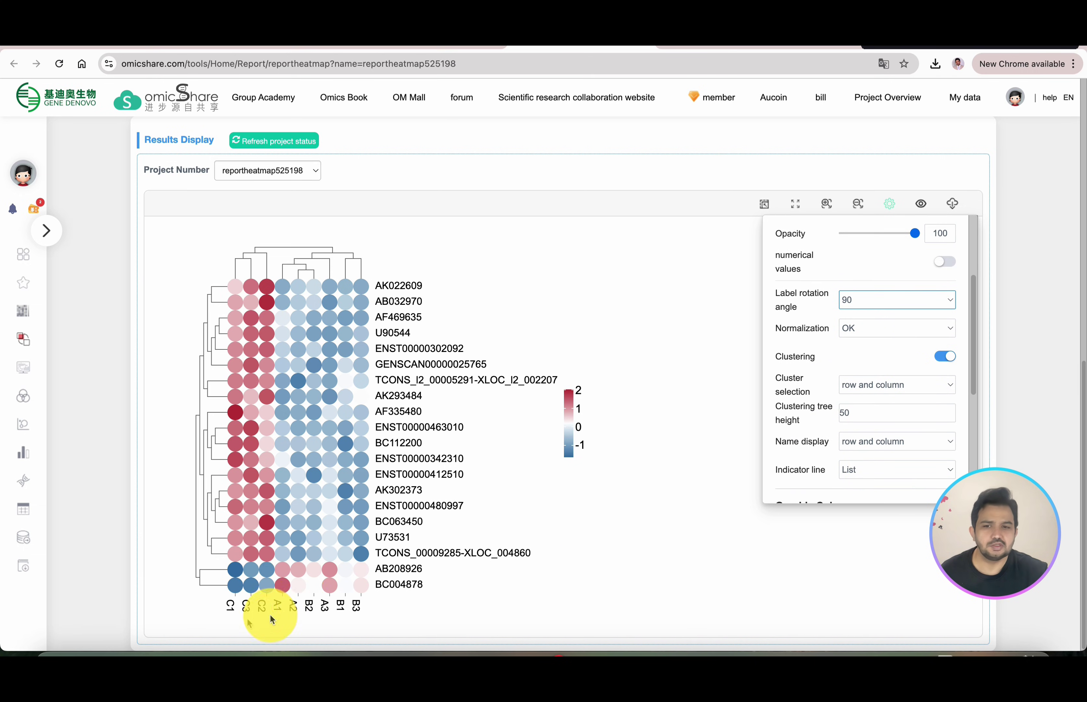
scroll(891, 372, "down", 5)
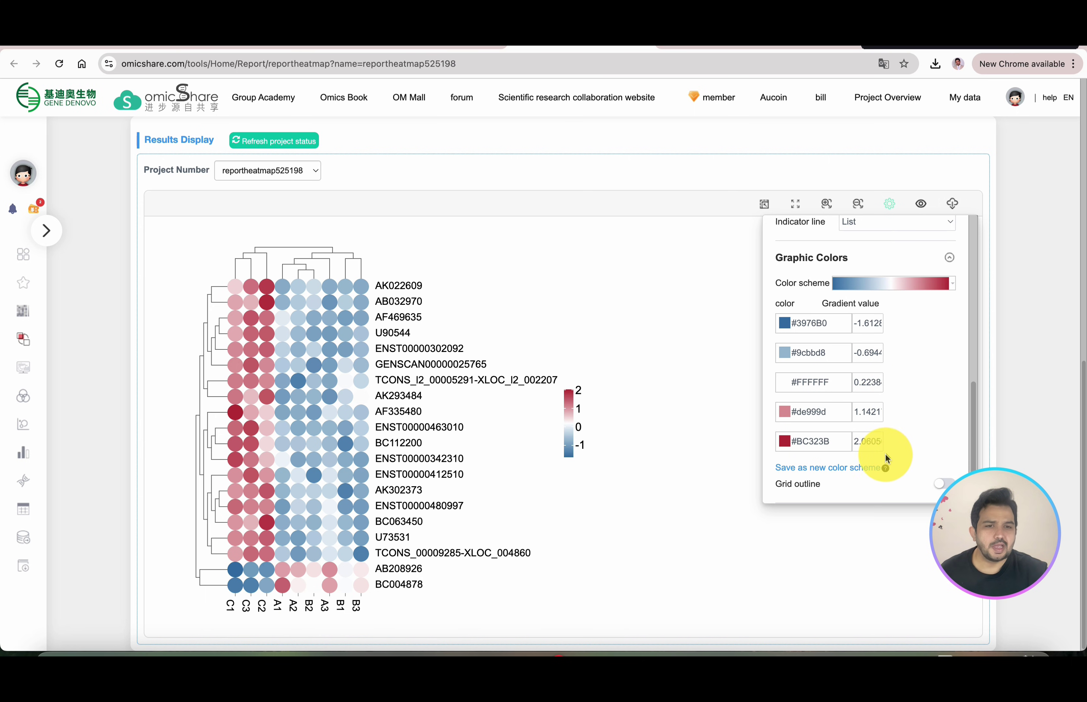
scroll(885, 444, "up", 1)
scroll(885, 444, "up", 10)
scroll(922, 451, "down", 10)
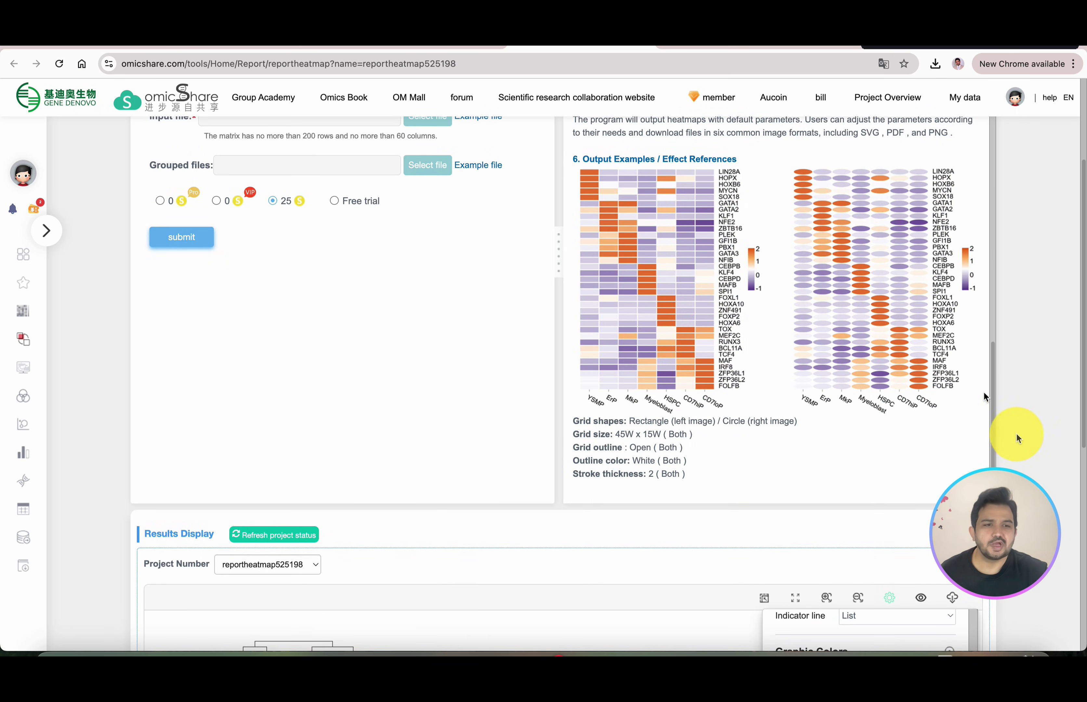
scroll(1084, 410, "down", 10)
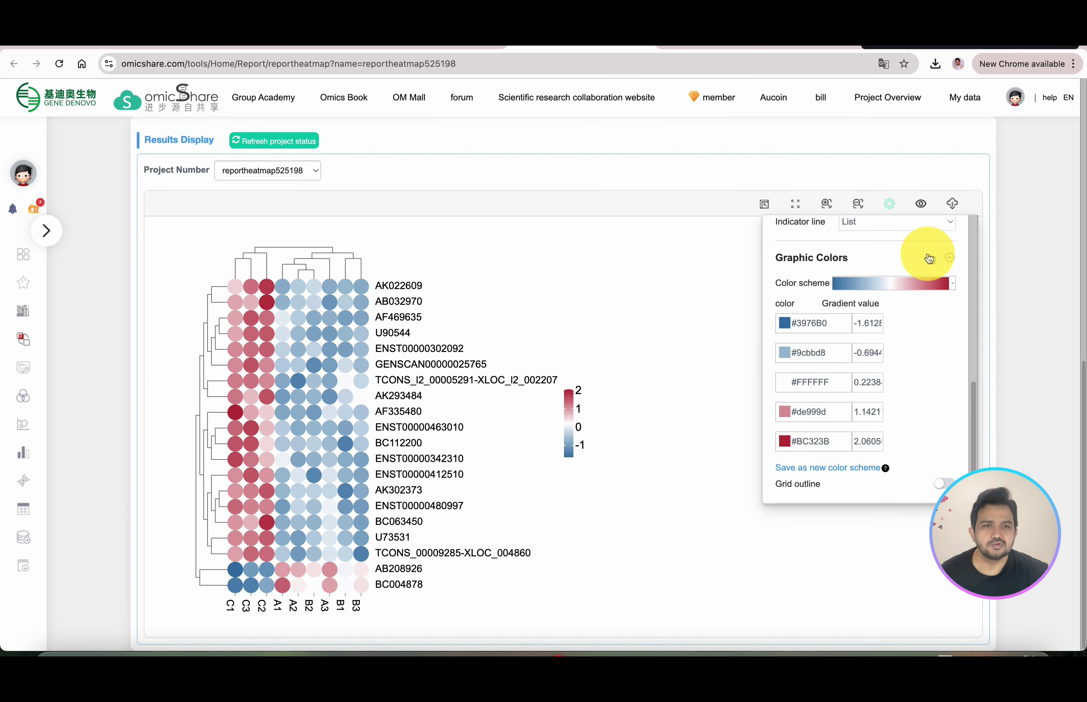
scroll(955, 247, "up", 5)
scroll(951, 251, "up", 10)
scroll(953, 342, "down", 10)
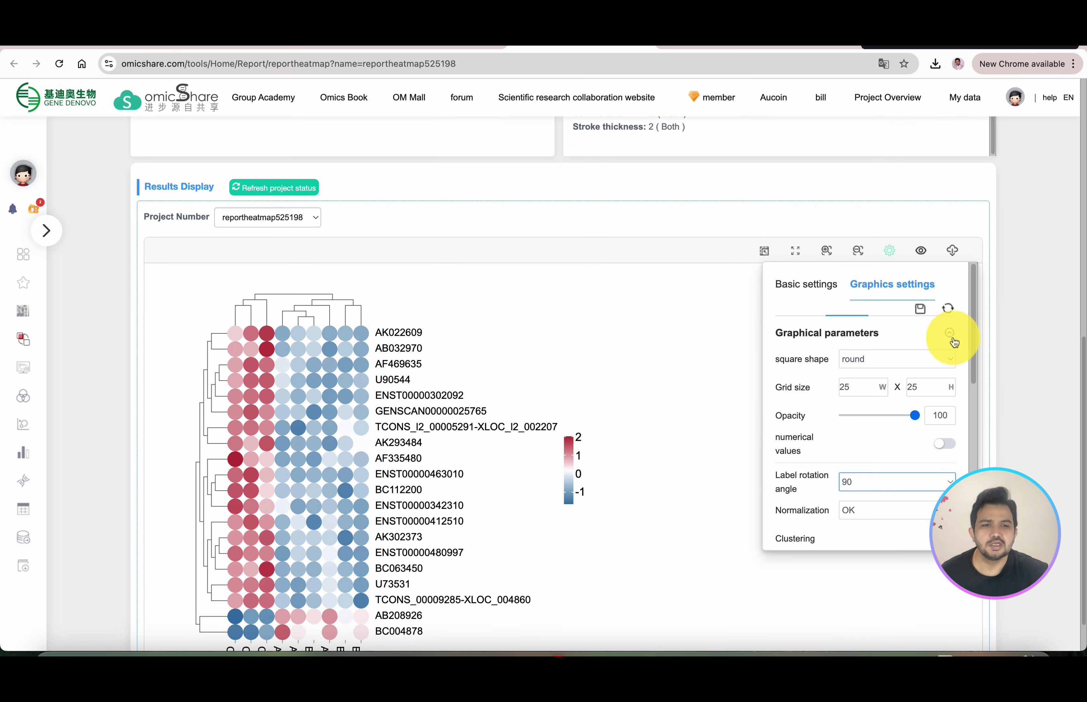
Step: Save the graphics settings, download the heatmap as a 300 dpi chart.jpeg, and open it
left_click(921, 310)
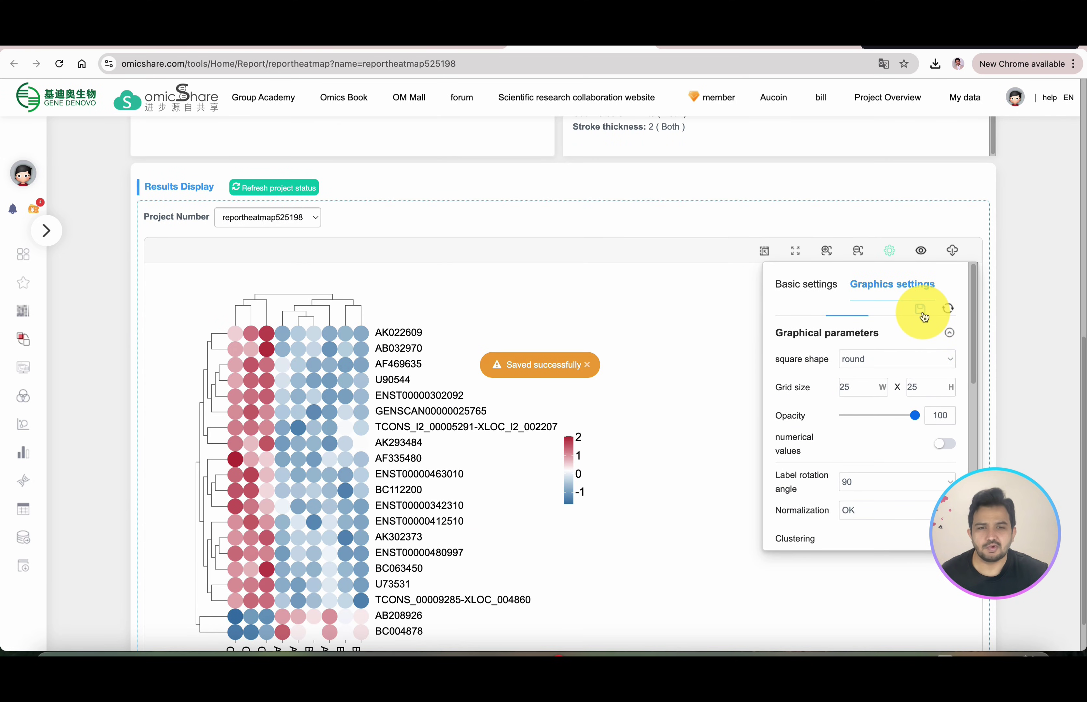
left_click(953, 252)
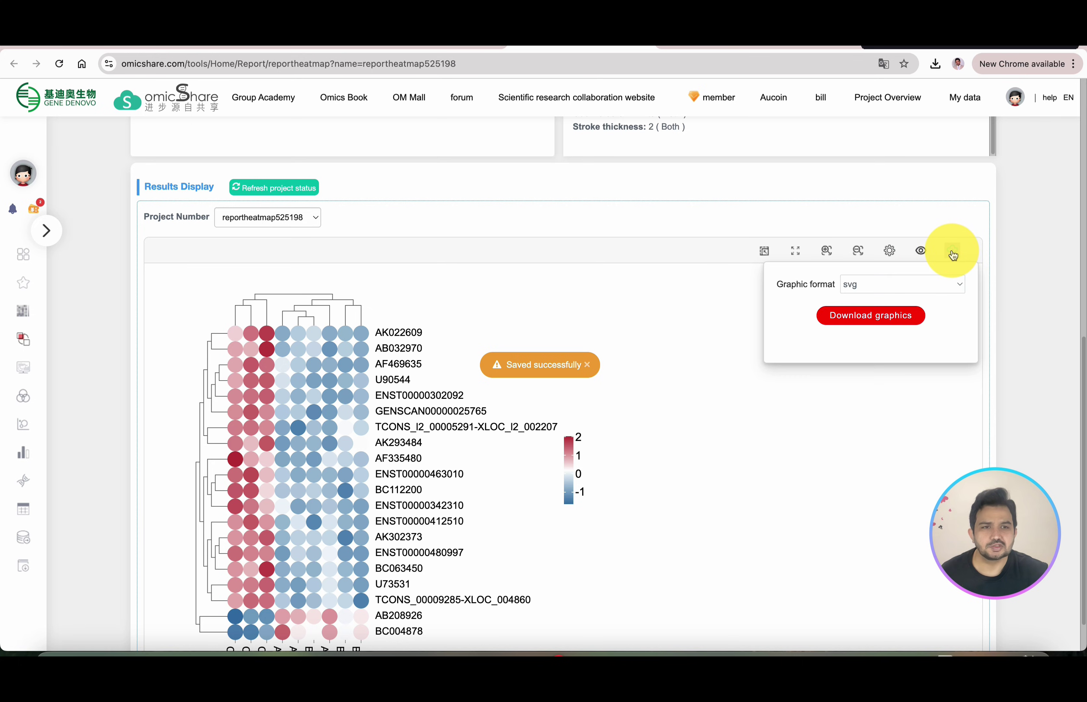
left_click(885, 289)
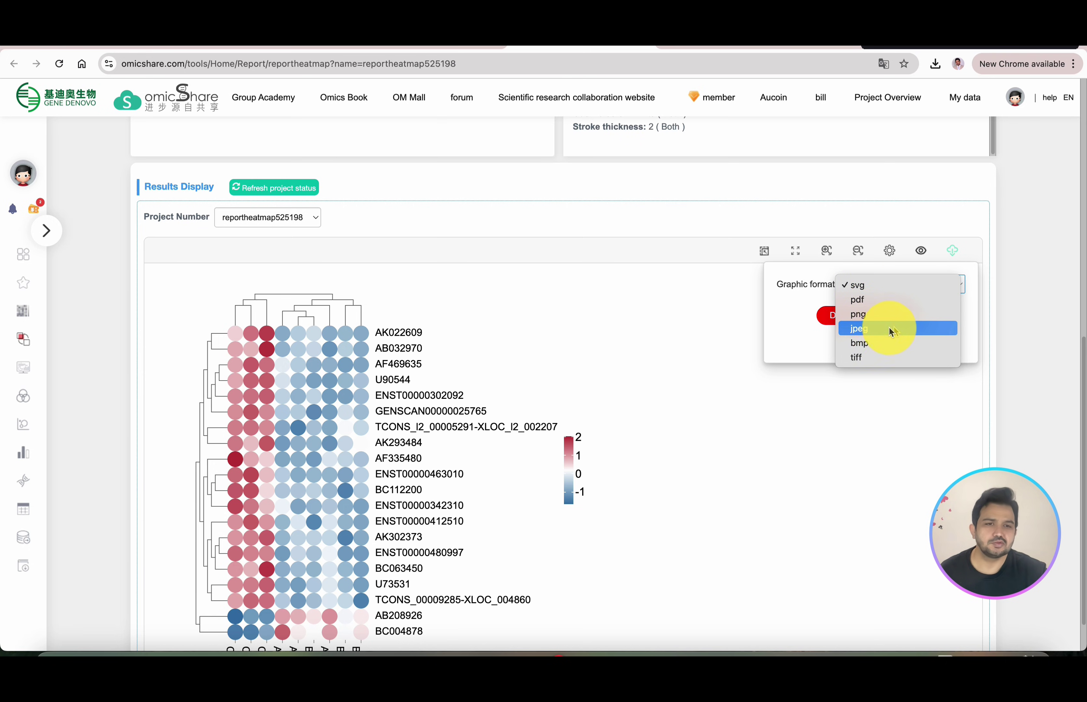
left_click(873, 329)
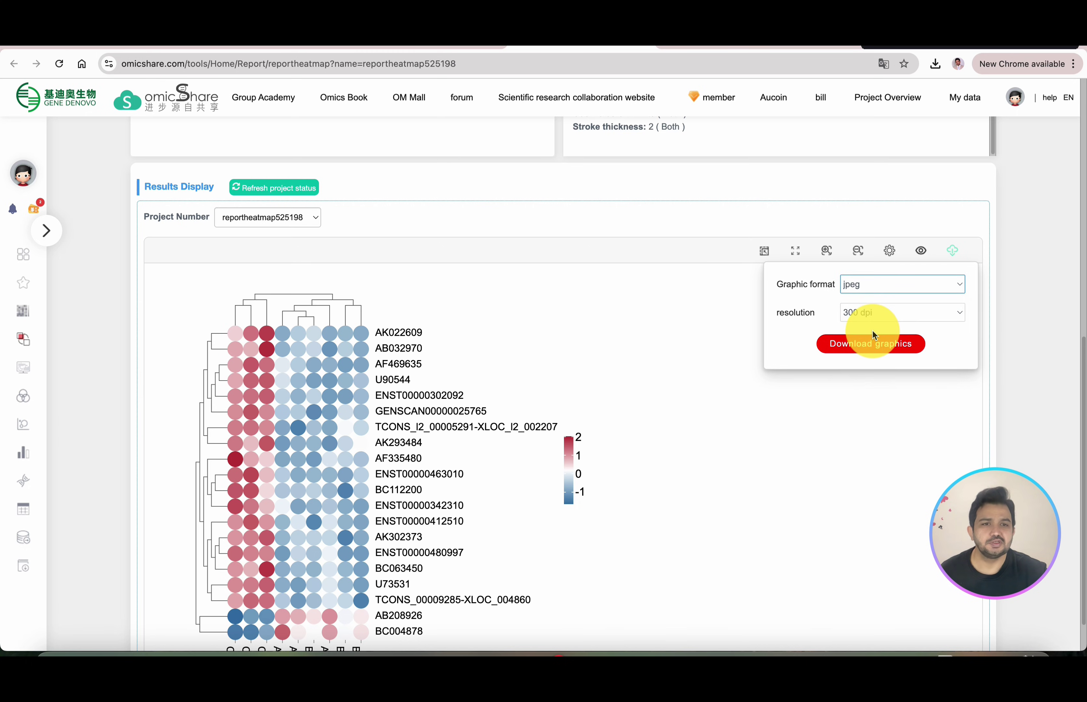
left_click(850, 347)
left_click(828, 87)
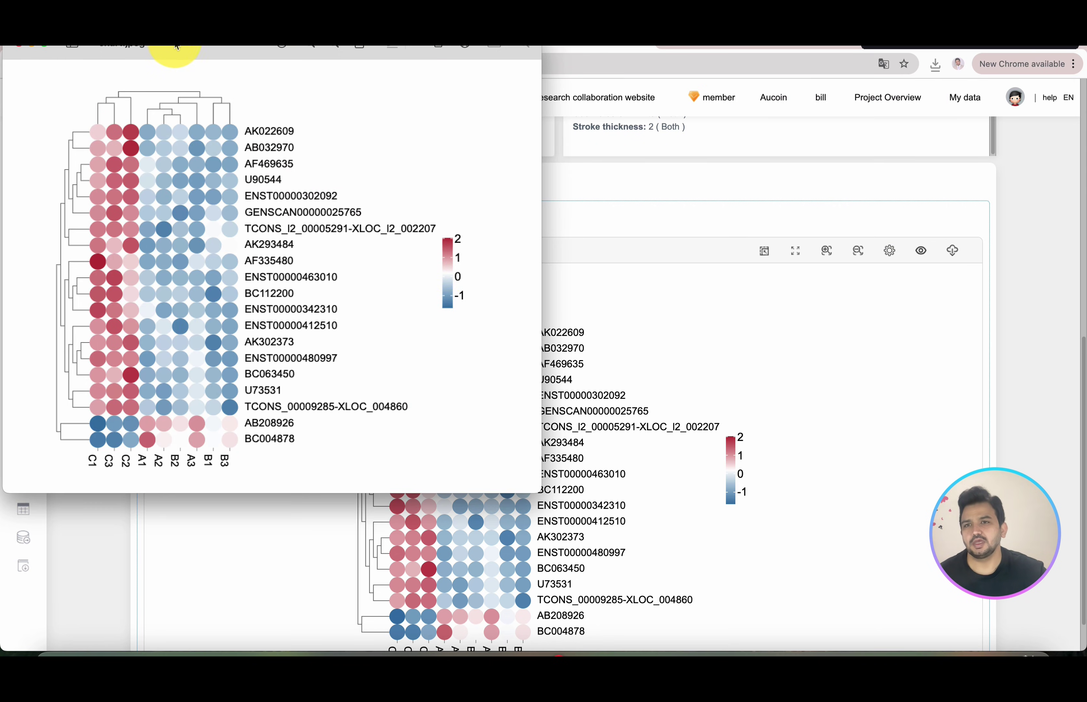
Step: Move the chart.jpeg preview to the screen centre, inspect it, then close it
left_click_drag(175, 45, 388, 121)
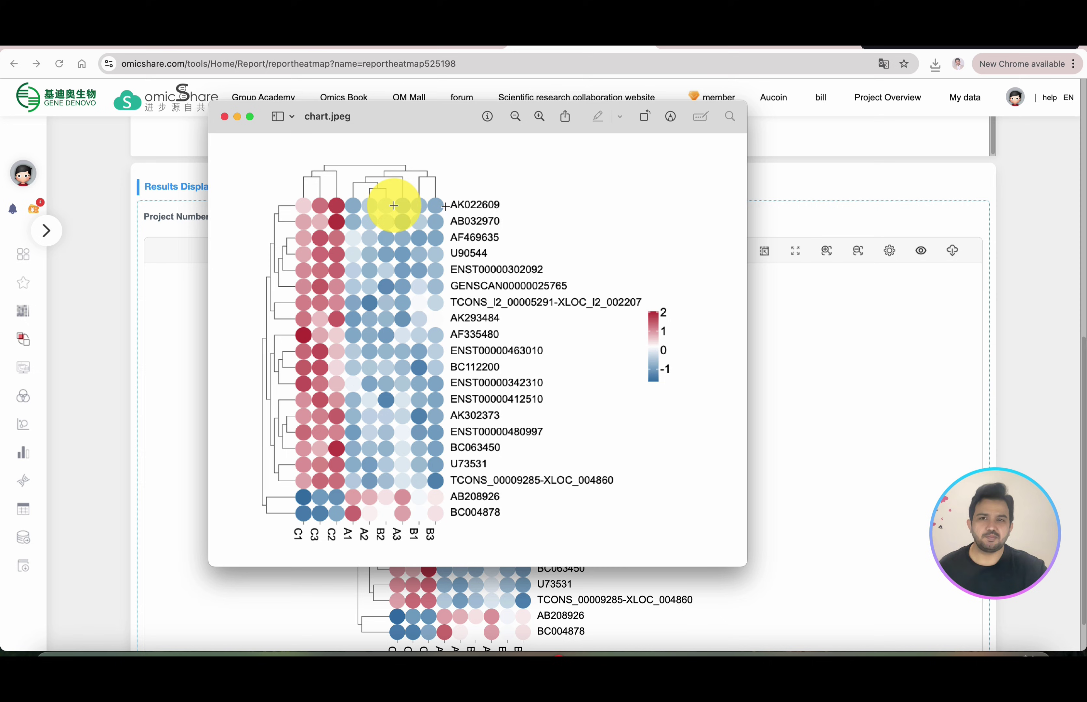
left_click(226, 117)
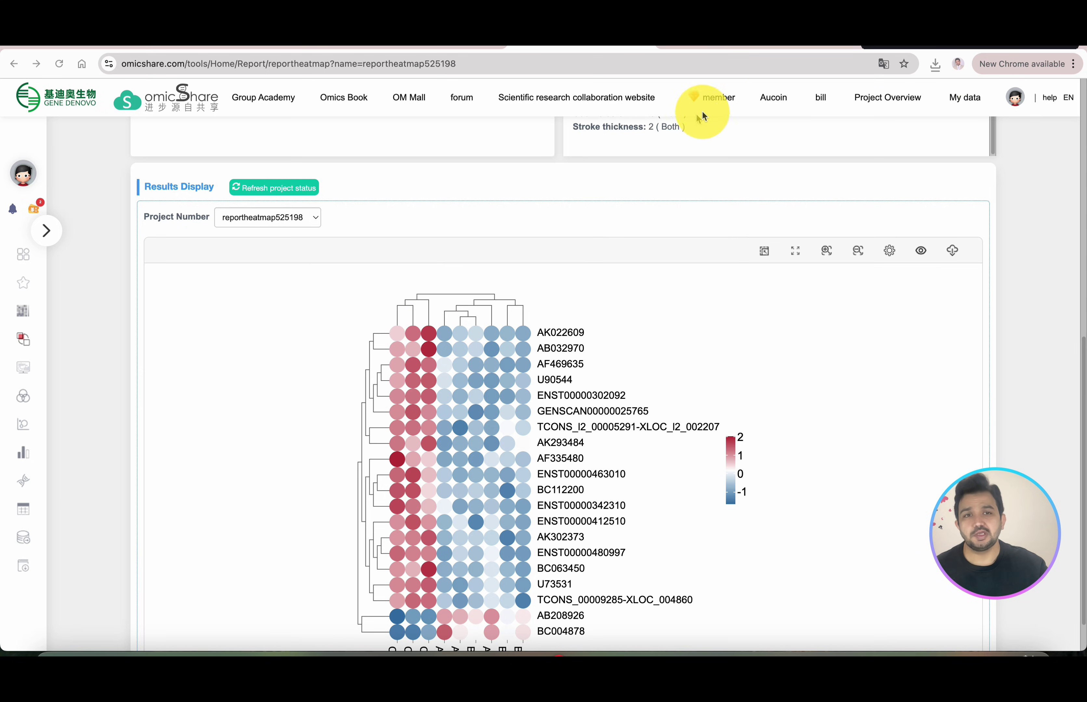
Step: Browse the membership plans, highlighting the ¥600/year Annual Member price against the ¥3499 Super plan
left_click(708, 102)
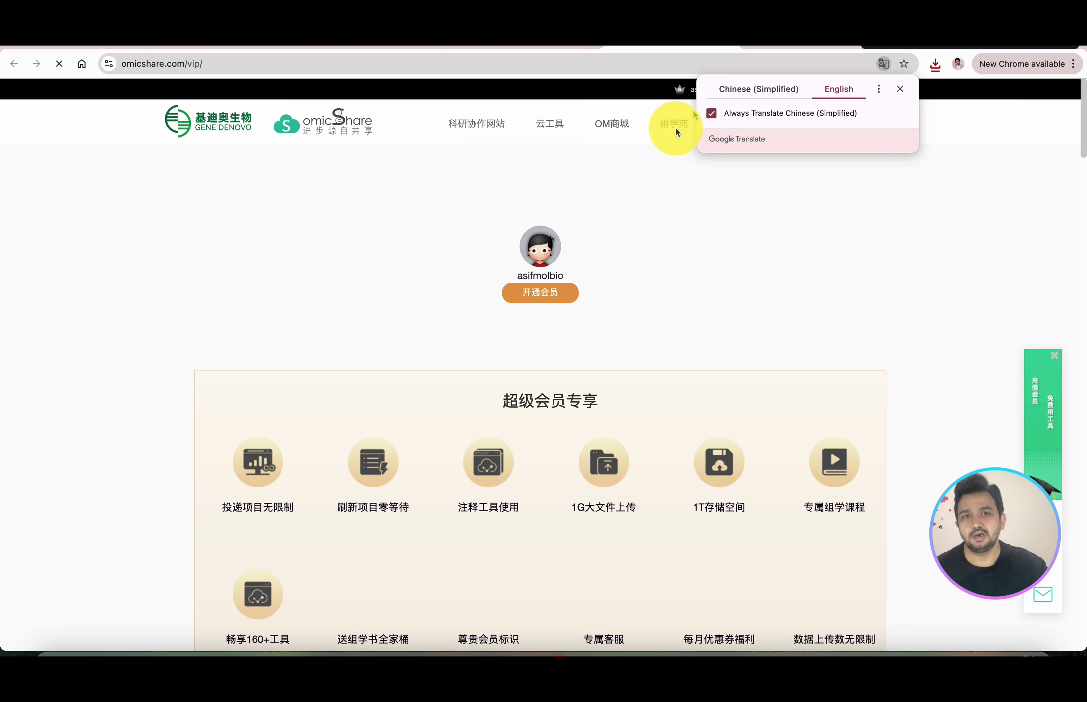
scroll(616, 310, "down", 10)
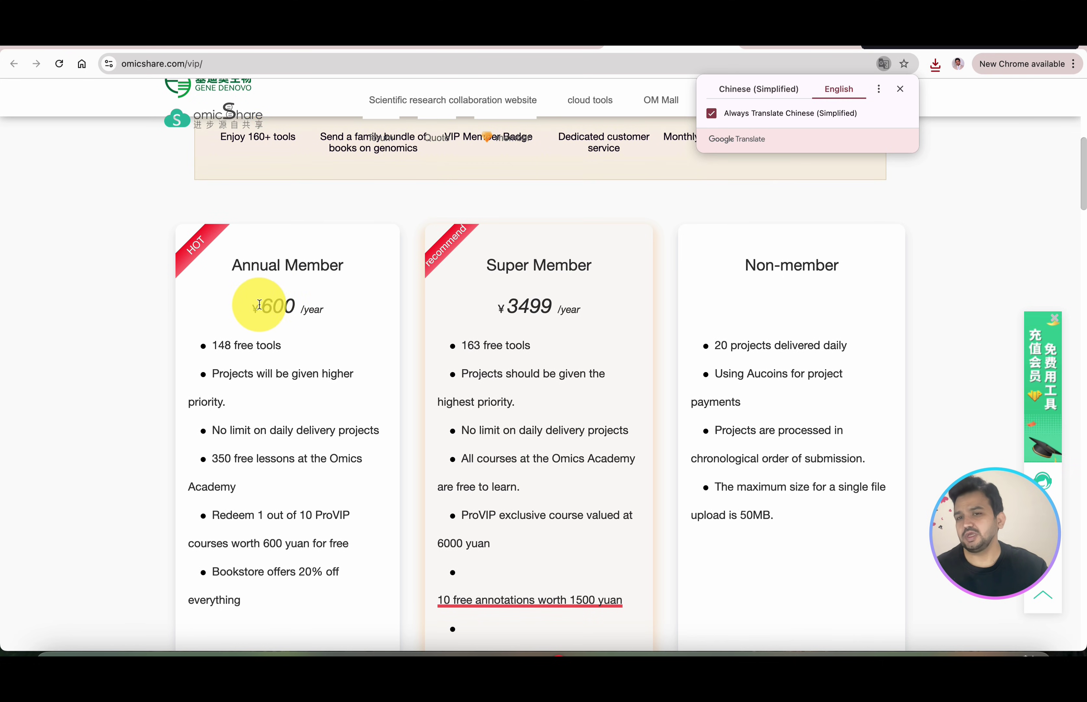
left_click_drag(256, 305, 304, 305)
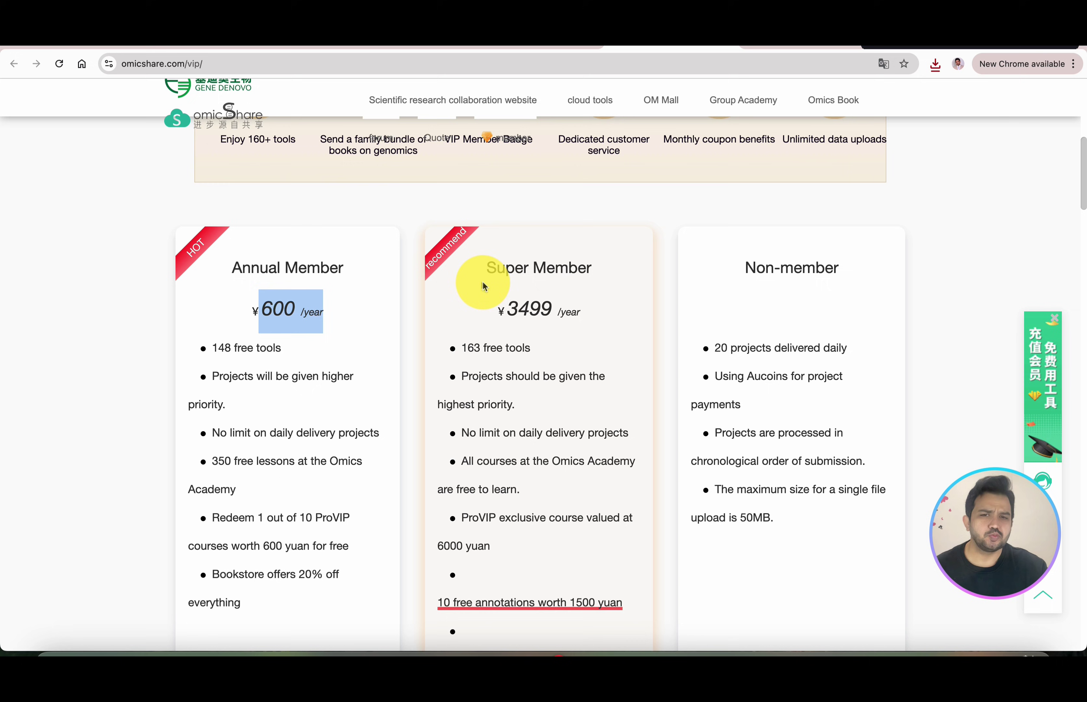
scroll(505, 320, "down", 5)
scroll(625, 326, "up", 15)
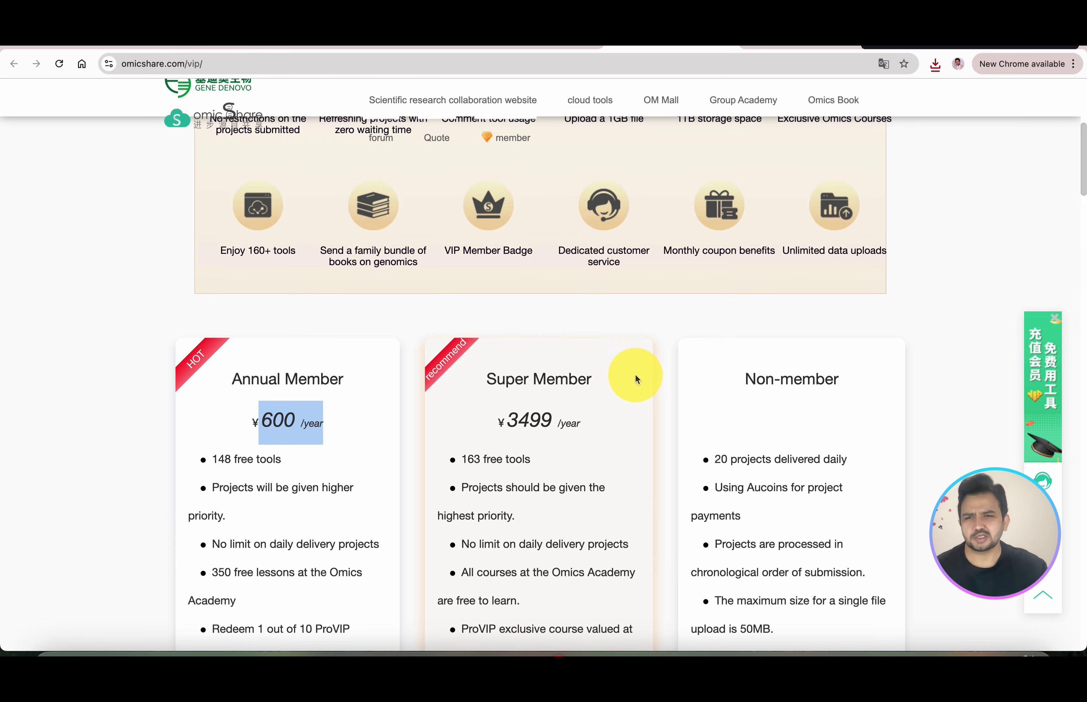
Step: Back on the homepage, browse the invite-friends rewards page, then open the 163-tool cloud tools list
key("super+bracketleft")
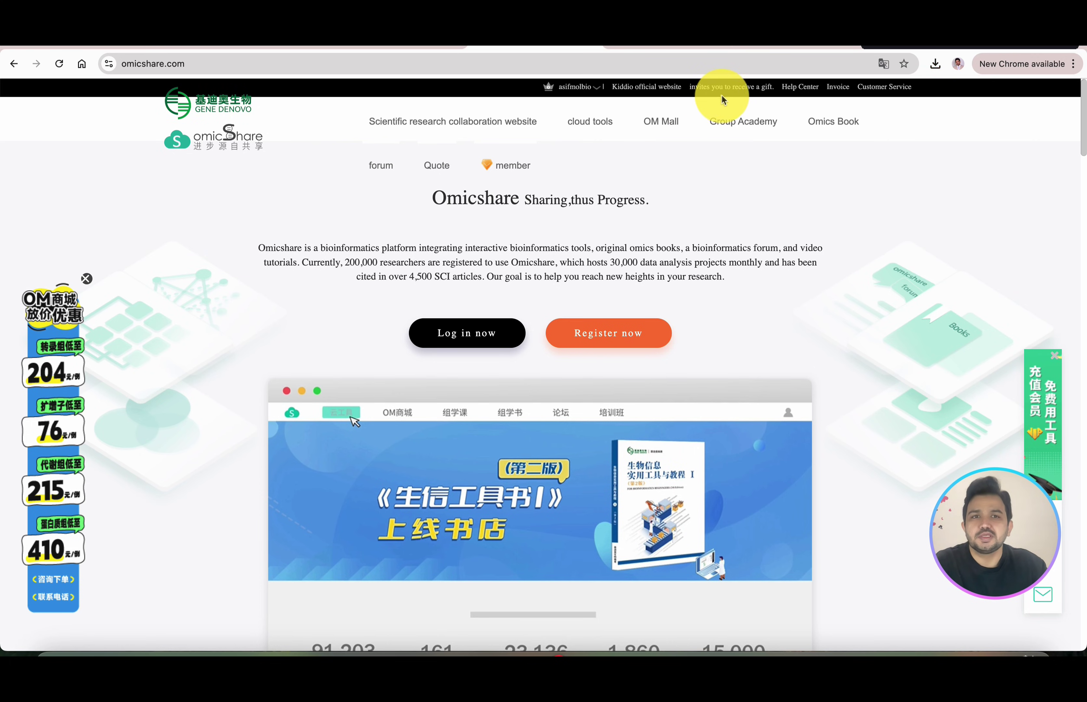
left_click(726, 89)
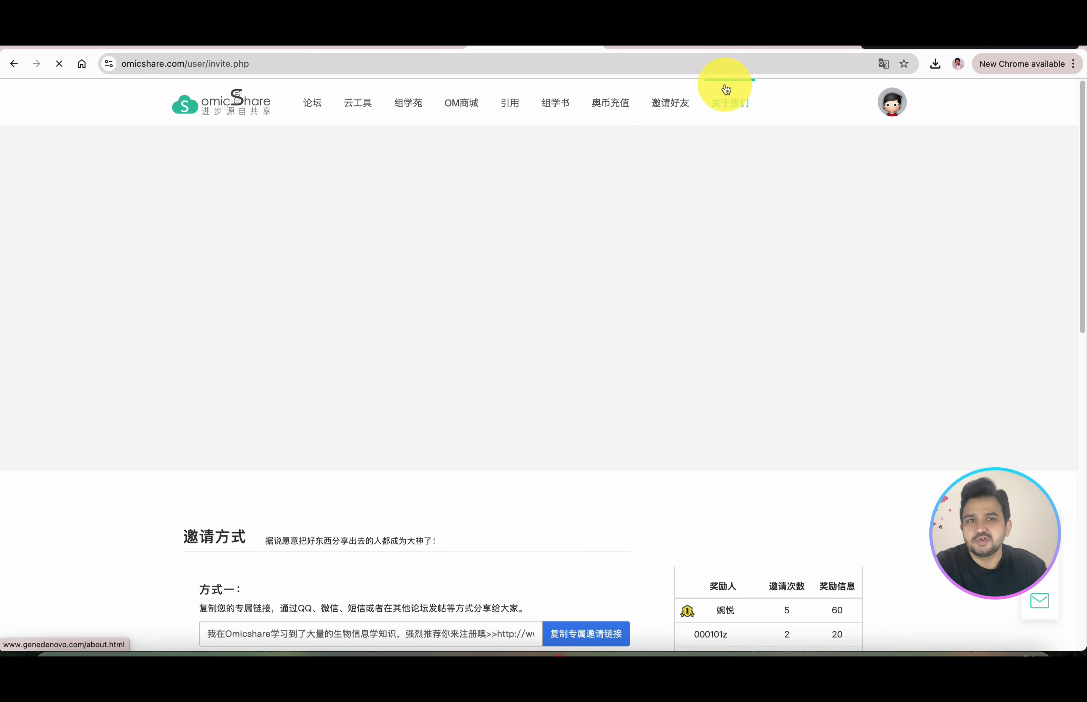
scroll(514, 347, "down", 10)
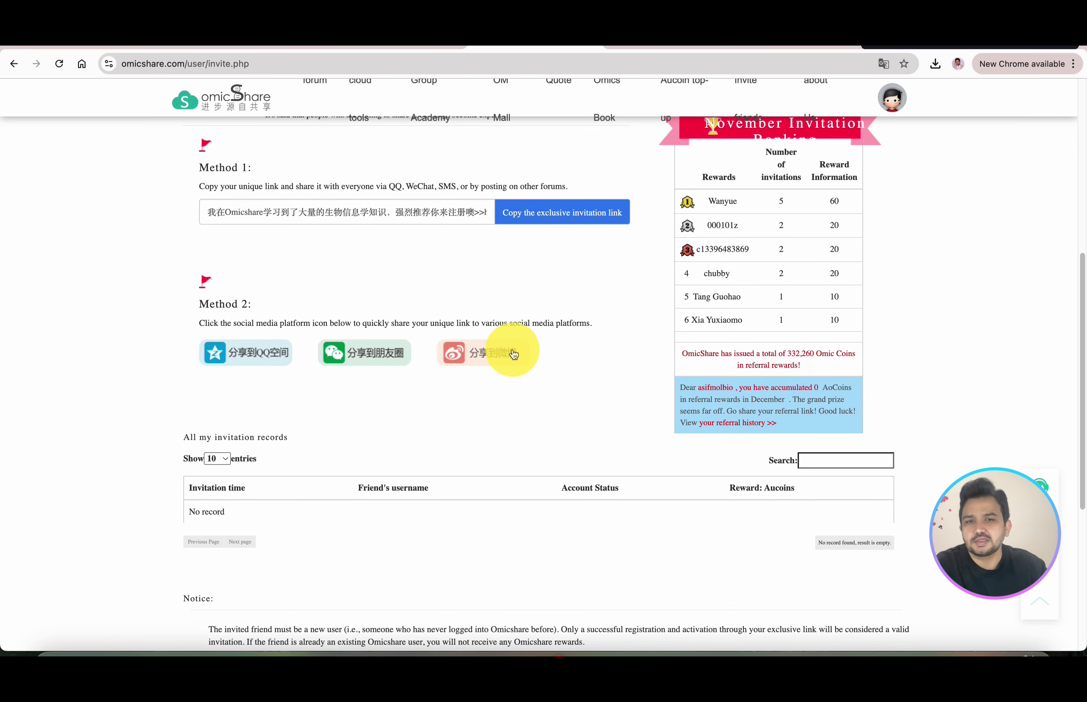
scroll(437, 359, "up", 3)
scroll(249, 350, "up", 2)
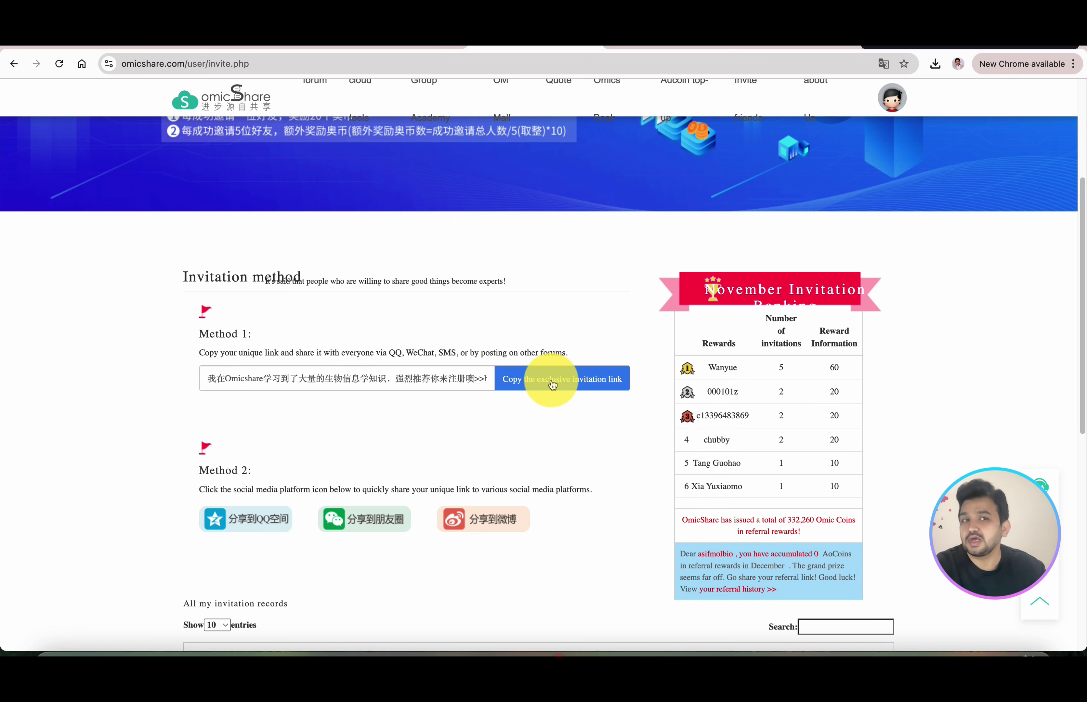
scroll(479, 411, "down", 9)
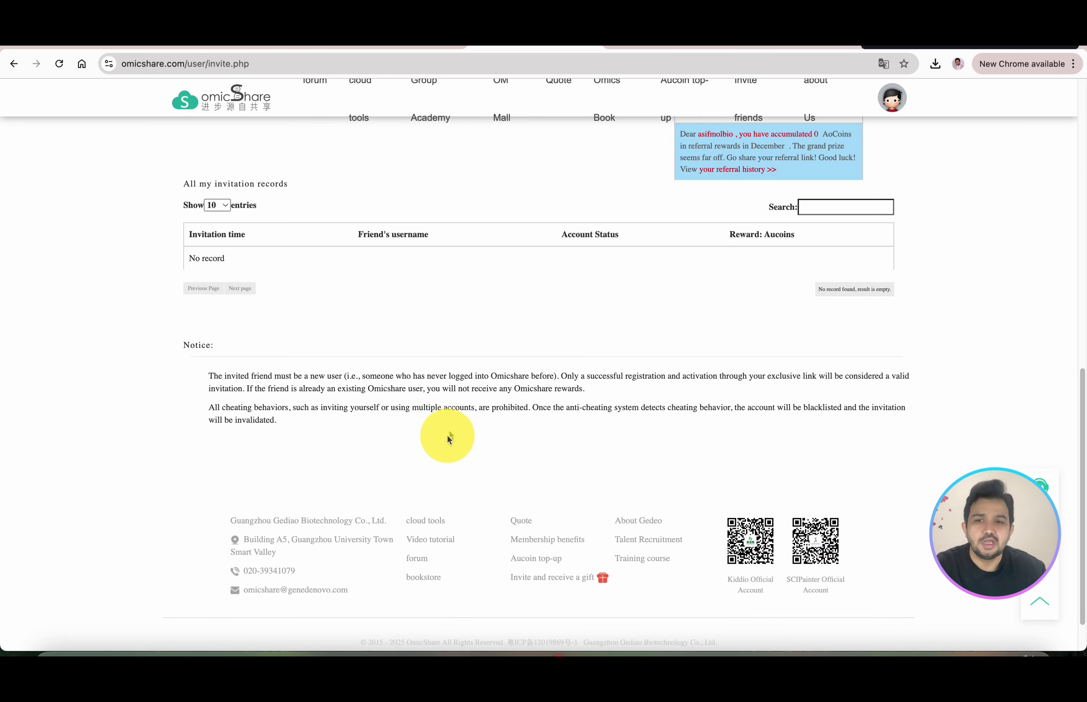
scroll(407, 461, "up", 10)
scroll(398, 456, "up", 4)
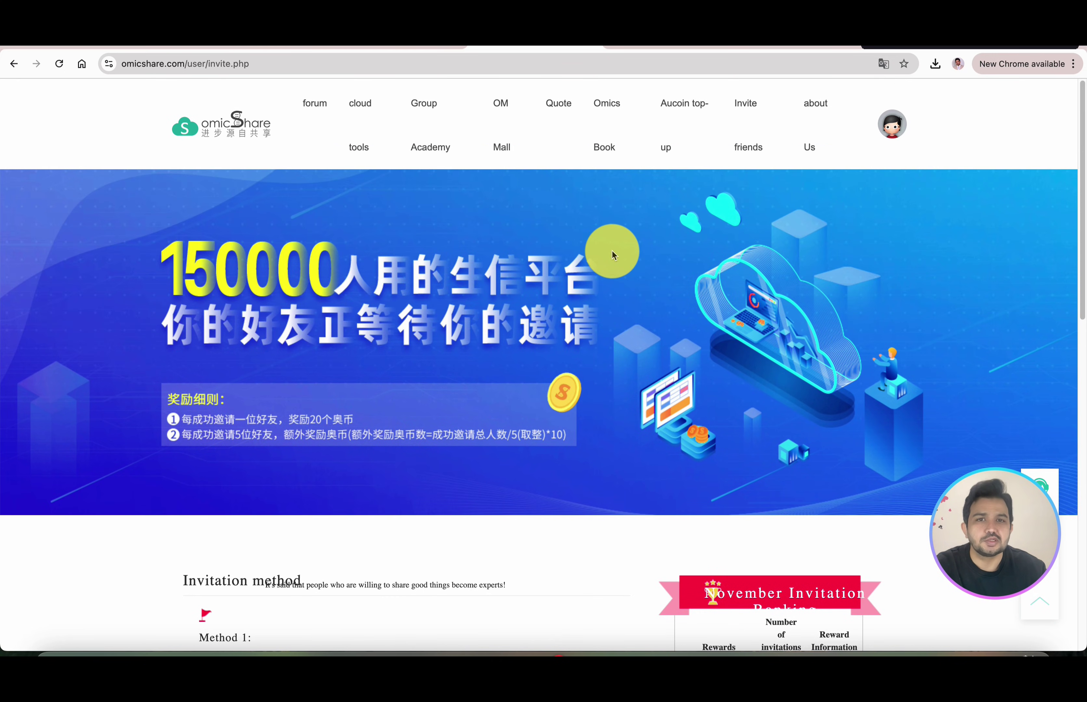
scroll(648, 215, "down", 2)
scroll(653, 211, "down", 6)
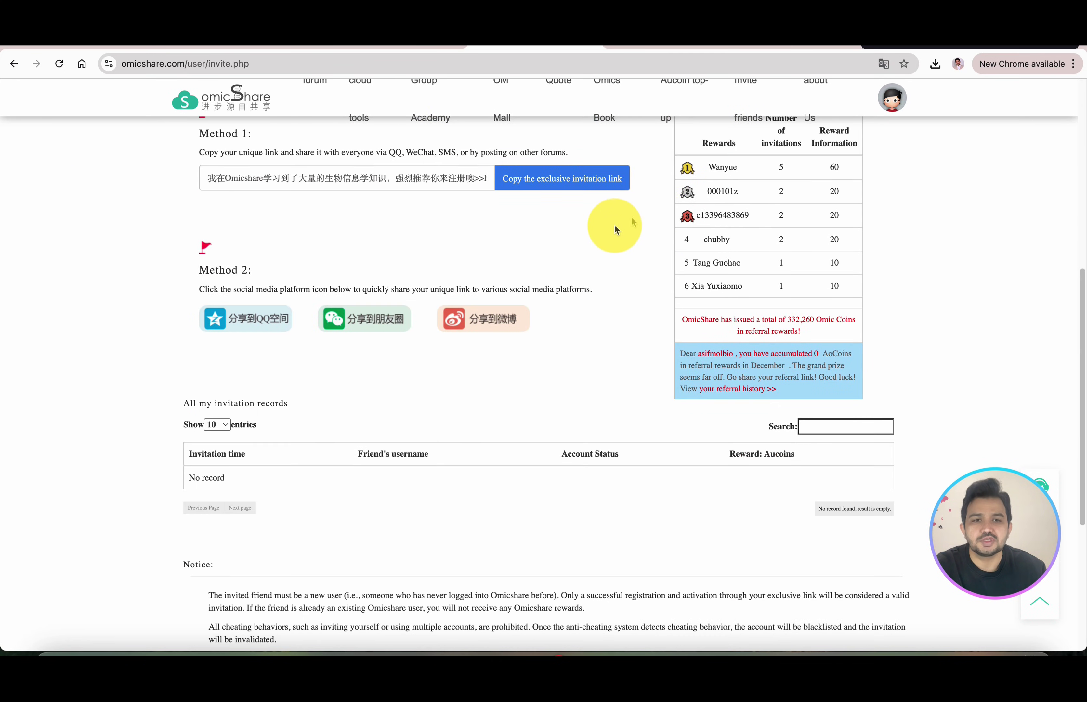
scroll(590, 237, "up", 8)
left_click(604, 195)
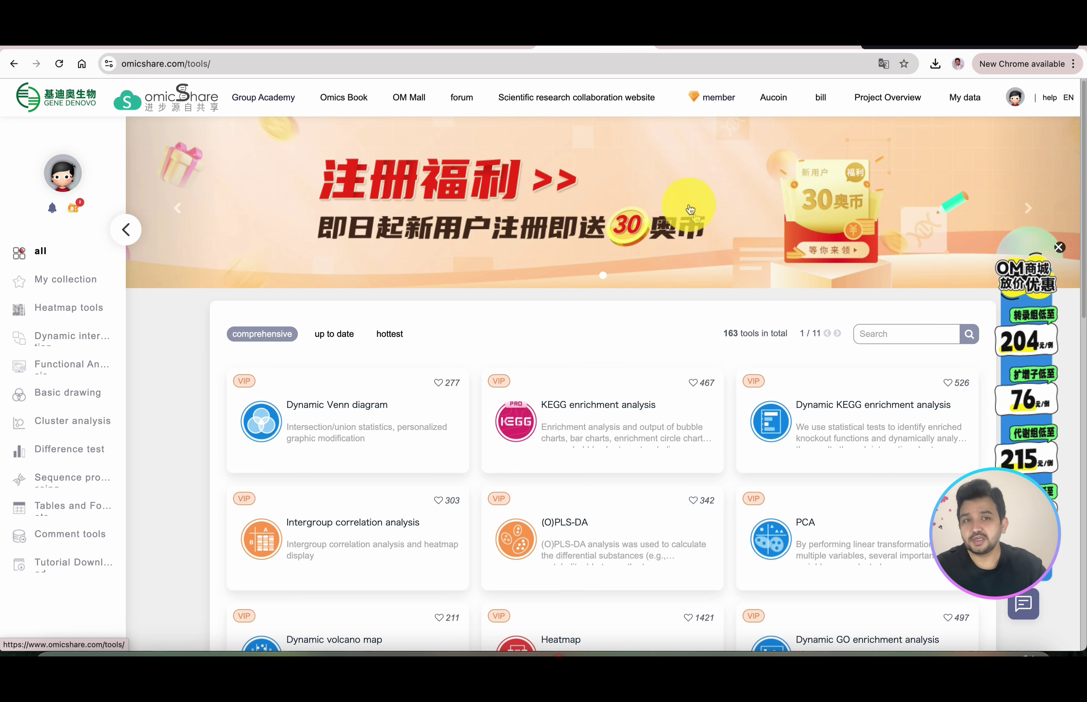
Step: Open the Aucoin recharge page and browse the 500-coins-for-50-yuan package and payment options
left_click(779, 105)
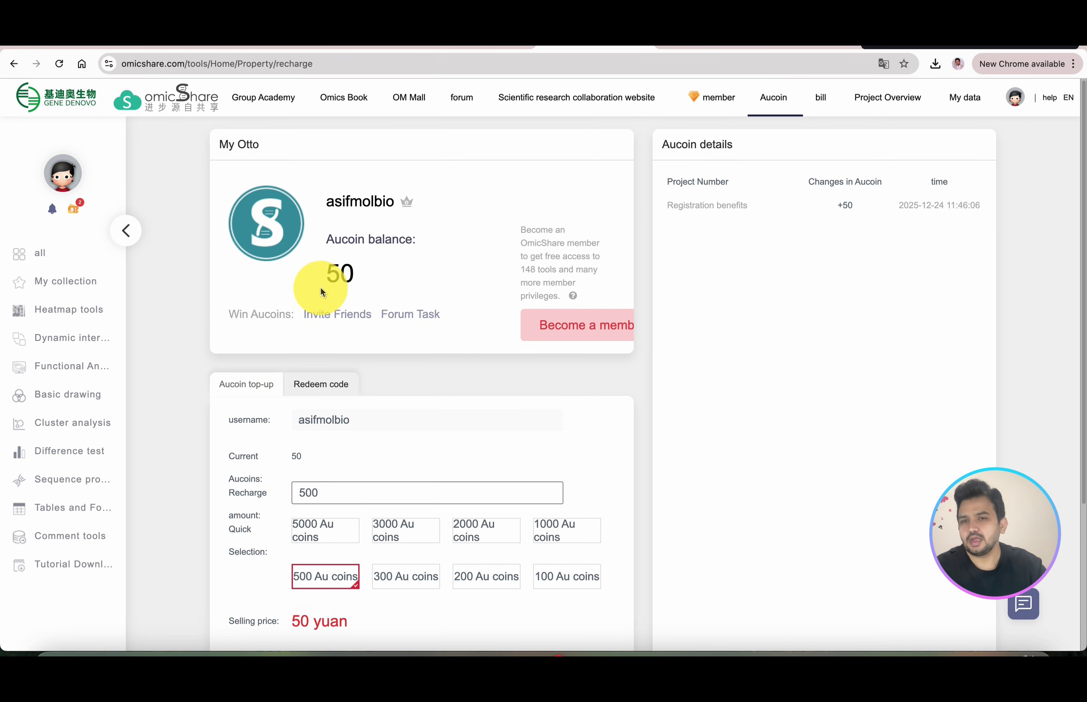
scroll(351, 297, "down", 5)
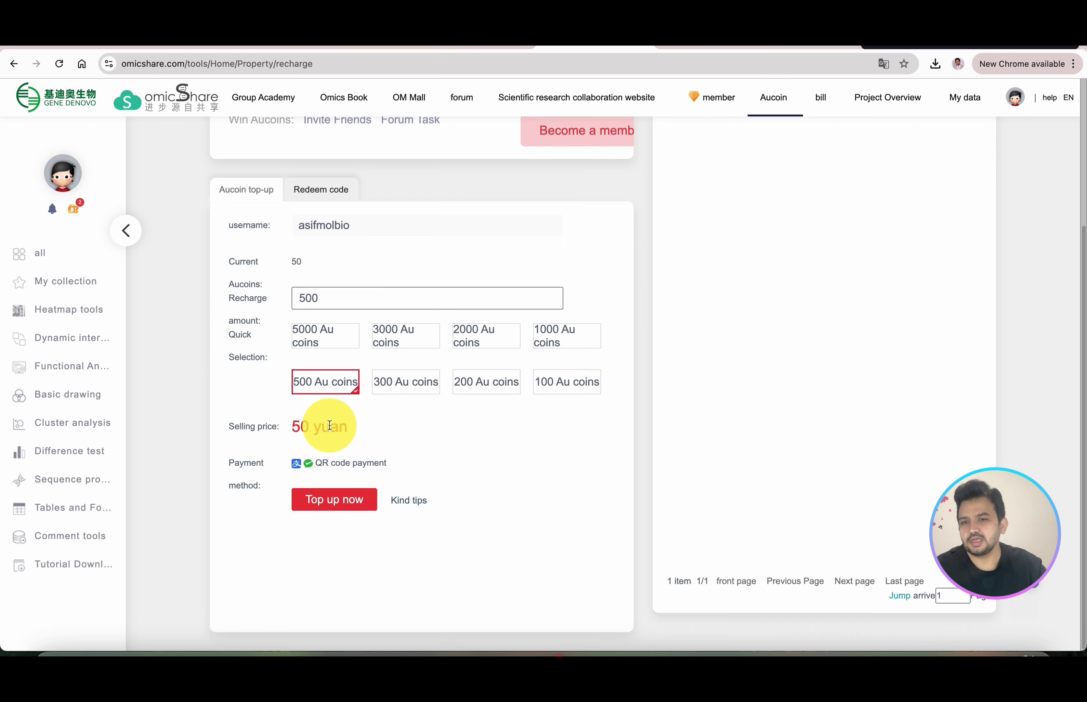
scroll(318, 402, "up", 2)
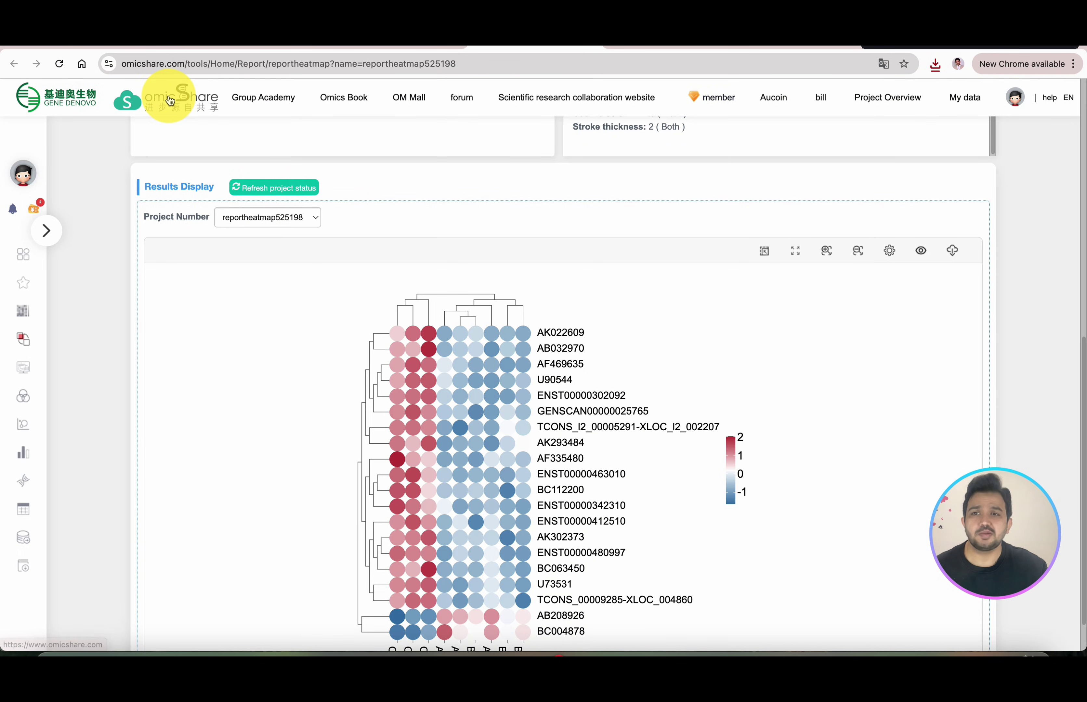
Step: Use the header's OmicShare logo to load the Chinese-language omicshare.com homepage
left_click(170, 104)
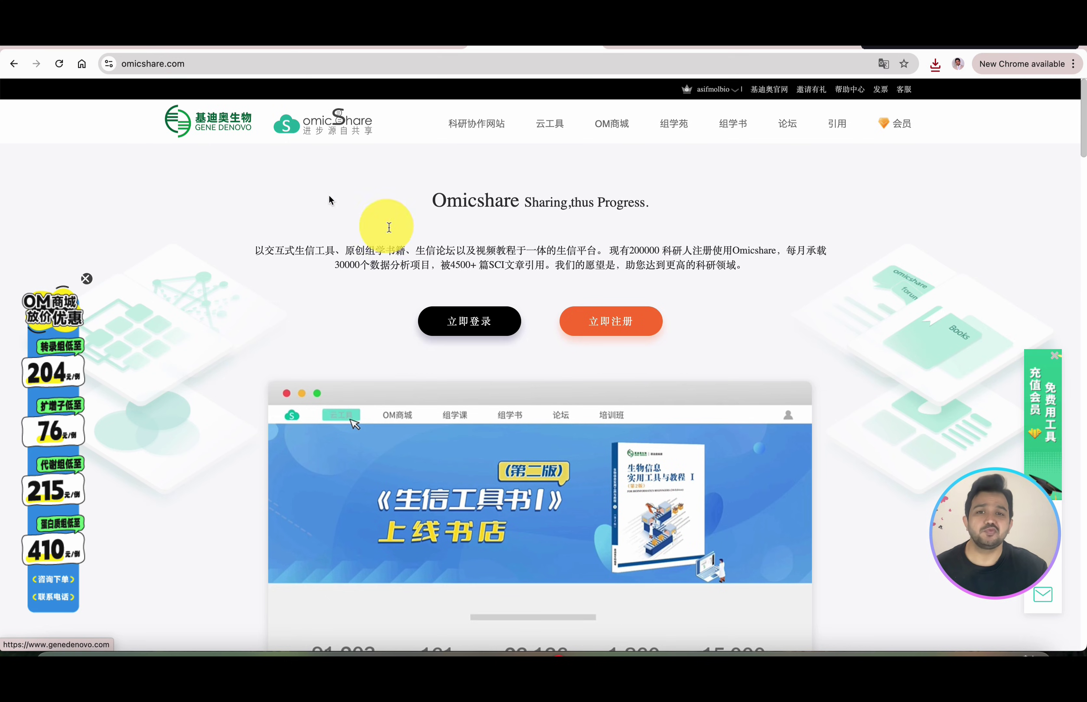